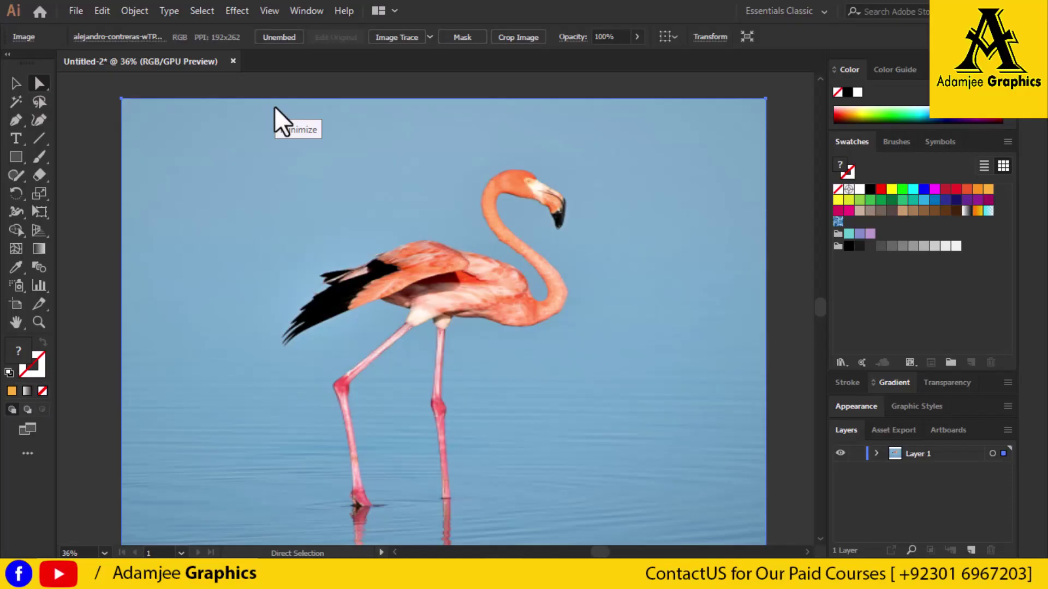
- Add a new Layer 2 above the flamingo photo layer, with the Pen tool ready
left_click(274, 106)
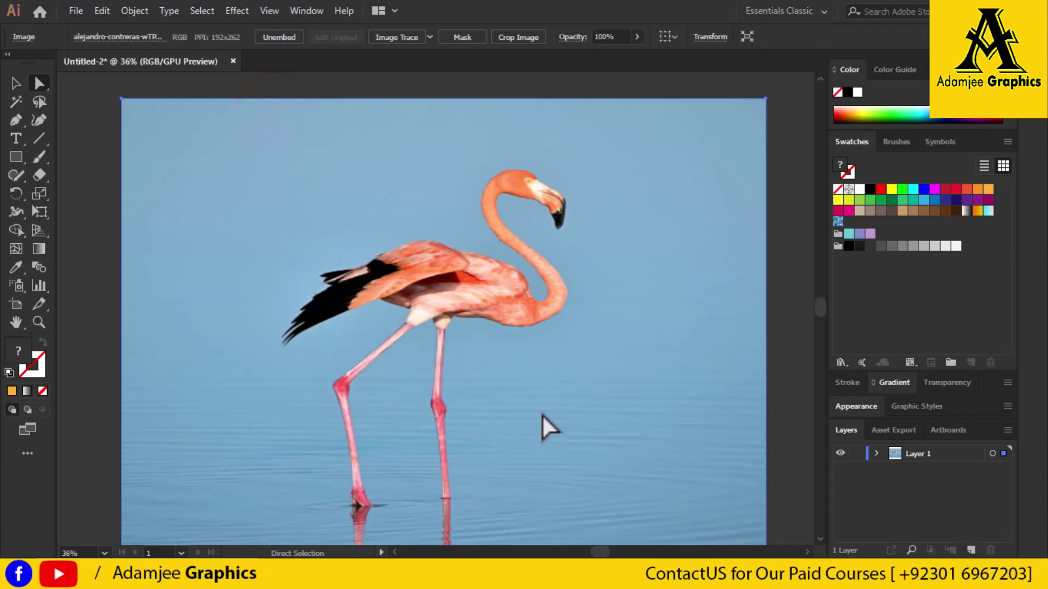
left_click(928, 453)
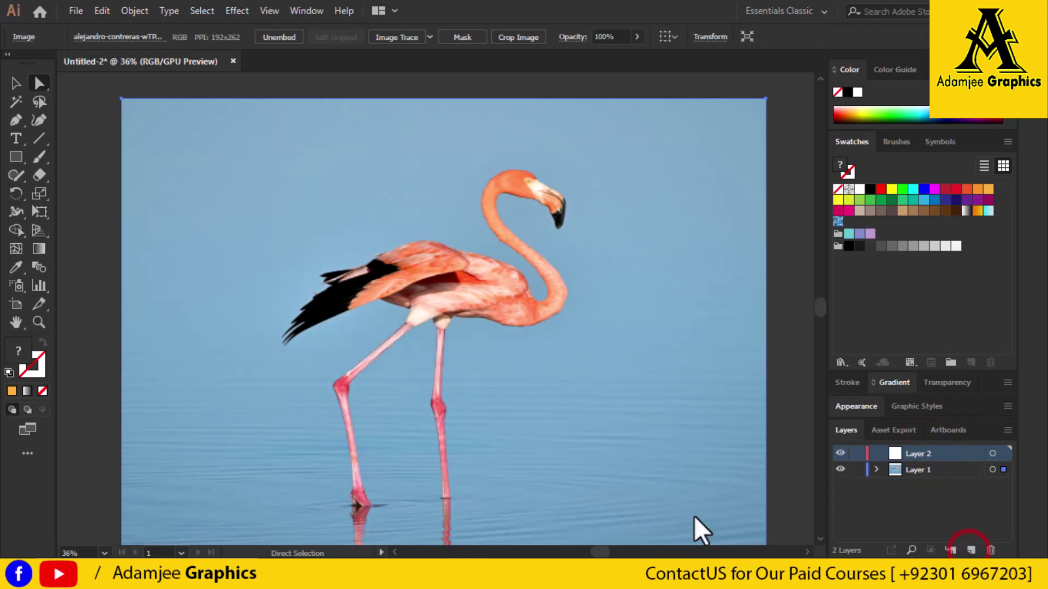
left_click(16, 120)
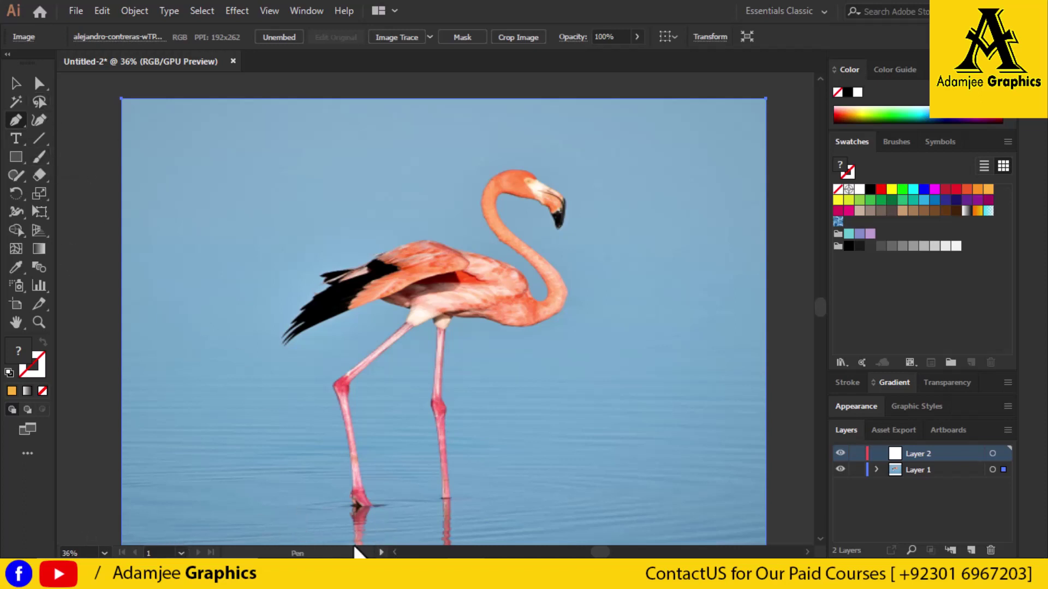
- Place Pen anchors from the flamingo's left foot up the leg and belly to the wing
left_click_drag(353, 542, 350, 430)
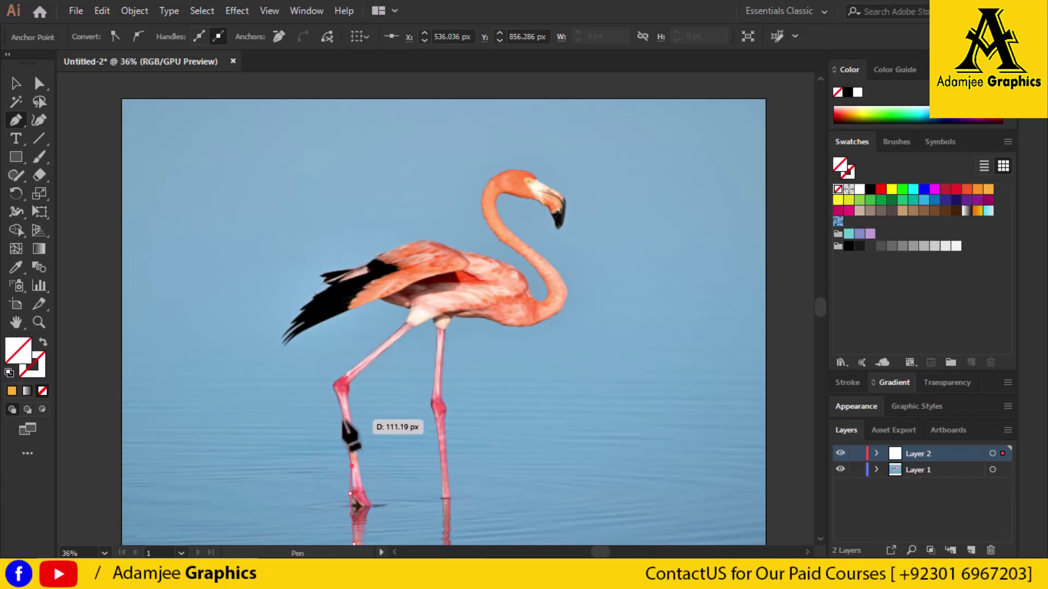
mouse_move(345, 422)
left_mouse_down()
mouse_move(334, 390)
mouse_move(407, 322)
left_mouse_up()
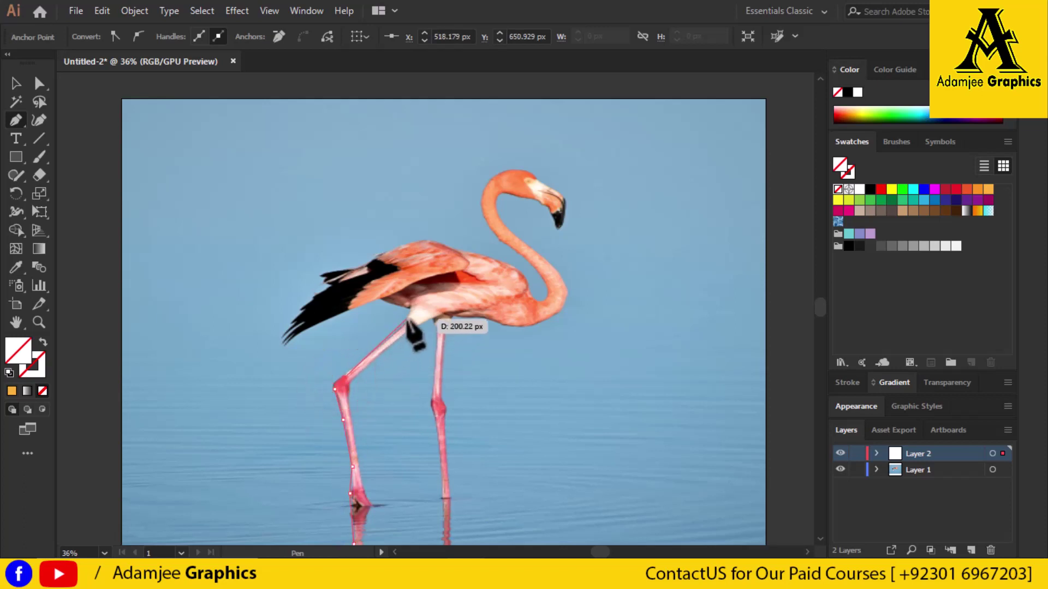
mouse_move(410, 327)
left_mouse_down()
mouse_move(395, 306)
mouse_move(411, 308)
left_mouse_up()
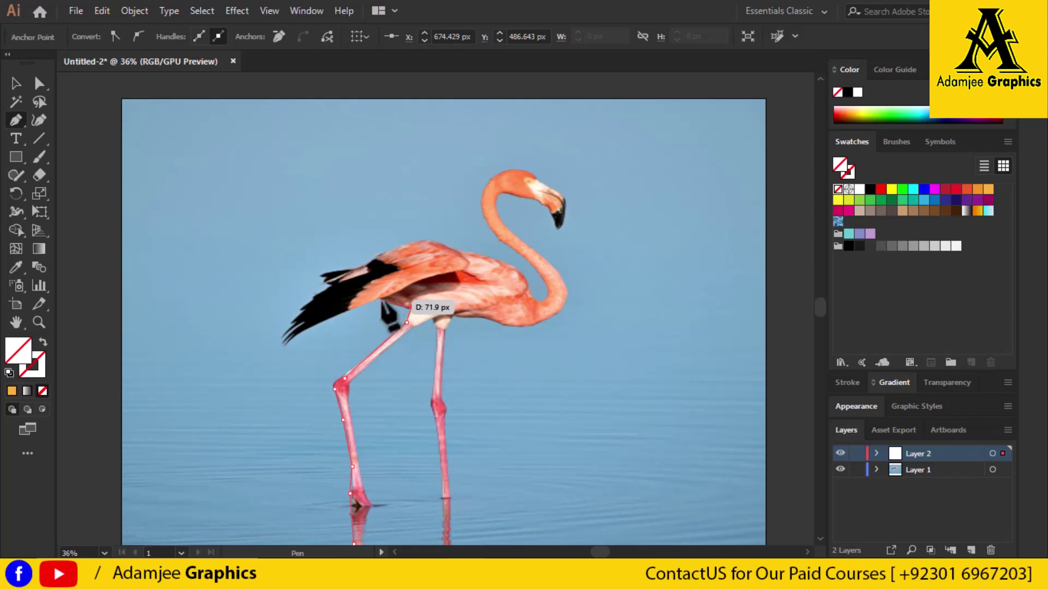
mouse_move(411, 308)
left_mouse_down()
mouse_move(353, 301)
mouse_move(403, 274)
left_mouse_up()
left_click(349, 308)
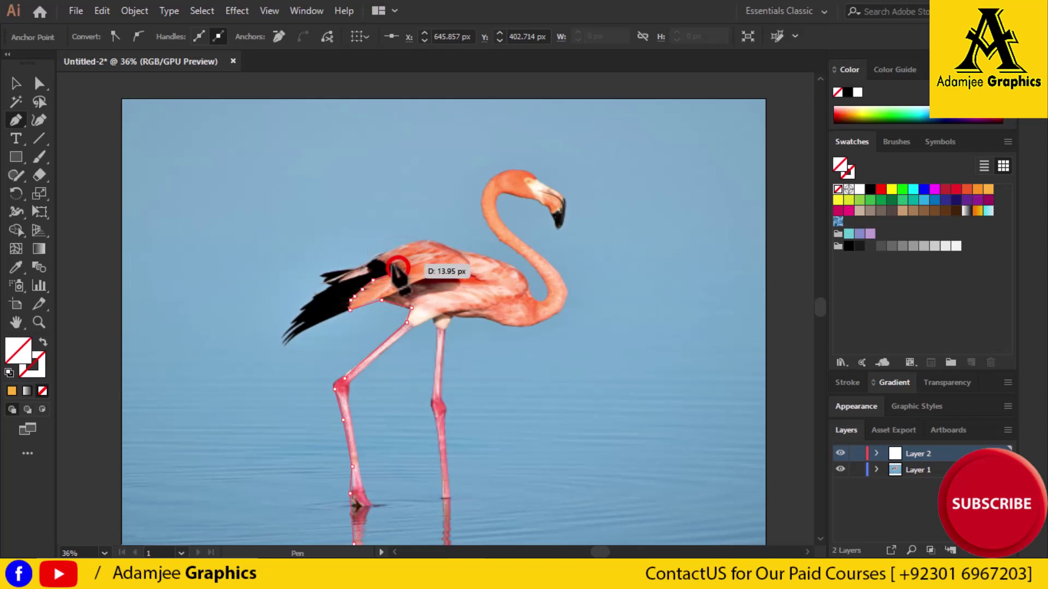
- Extend the outline across the wing's upper edge and along the back to the neck base
mouse_move(397, 267)
left_mouse_down()
mouse_move(372, 257)
mouse_move(385, 247)
left_mouse_up()
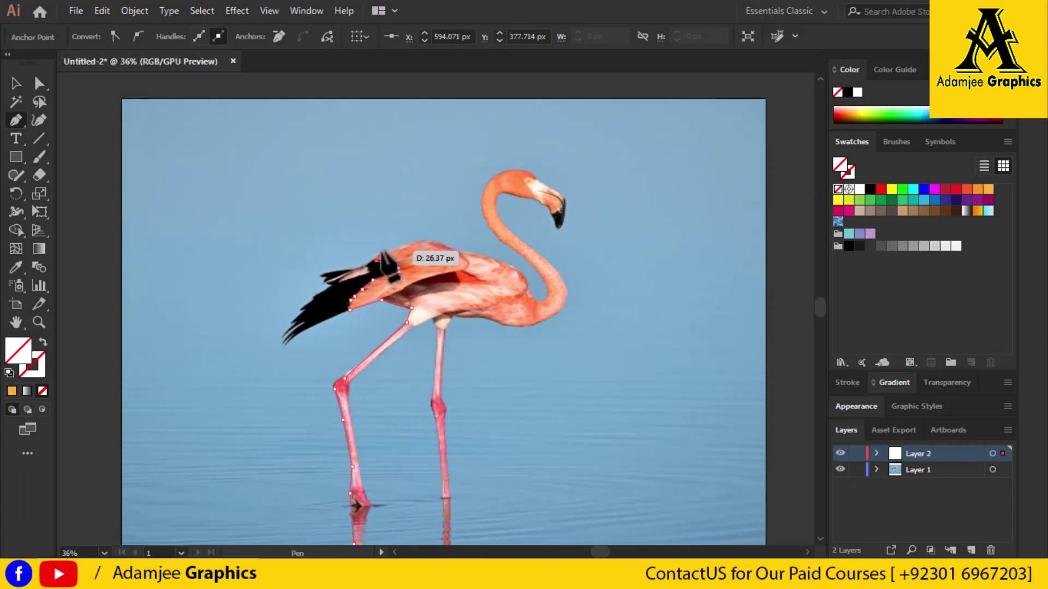
mouse_move(382, 253)
left_mouse_down()
mouse_move(421, 244)
mouse_move(456, 253)
left_mouse_up()
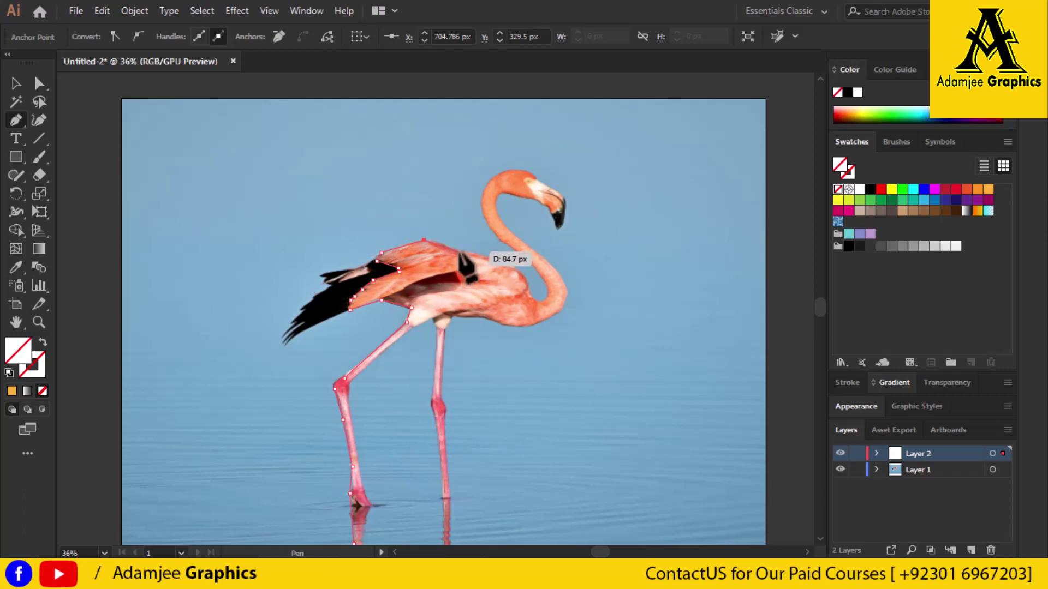
left_click_drag(460, 252, 522, 269)
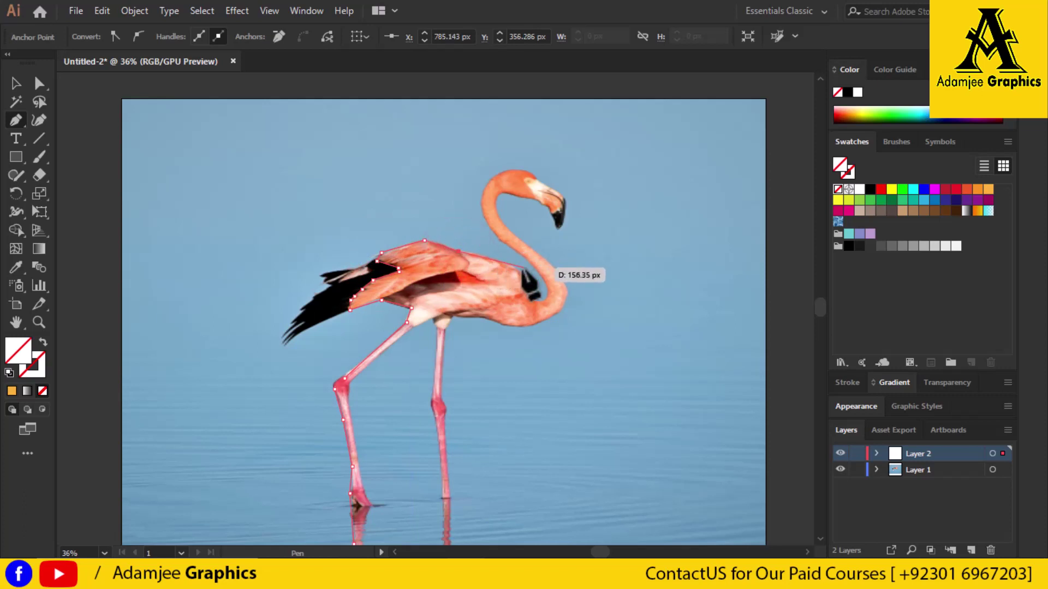
left_click_drag(490, 257, 528, 281)
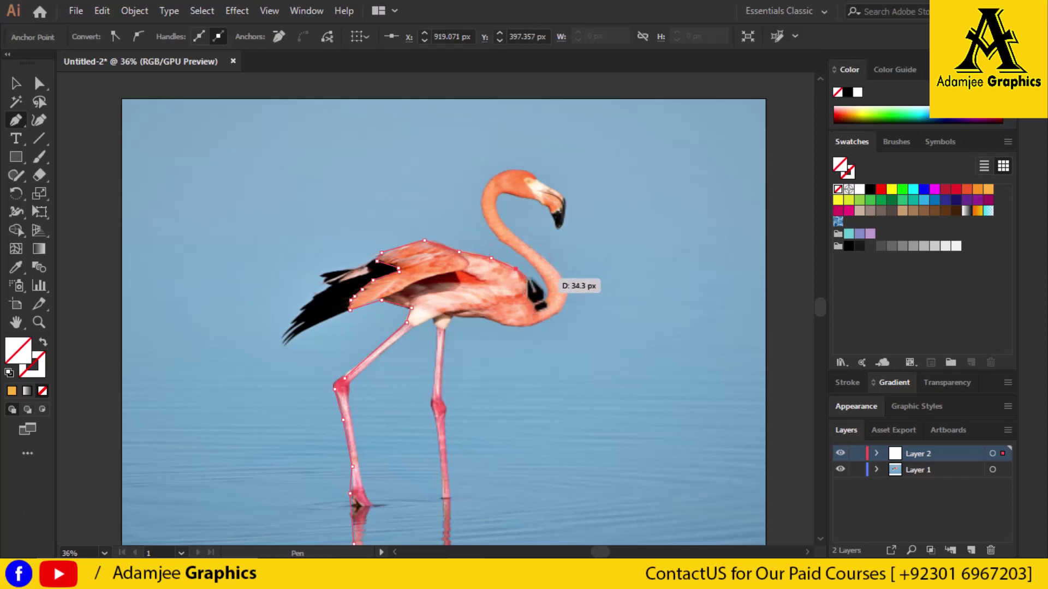
left_click_drag(528, 294, 539, 312)
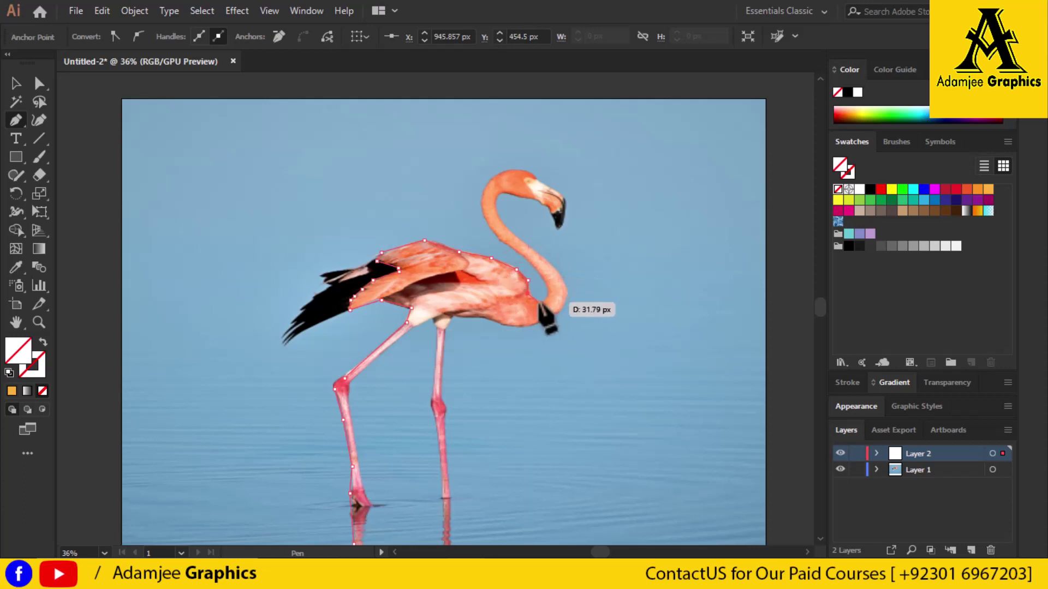
mouse_move(538, 305)
left_mouse_down()
mouse_move(557, 295)
mouse_move(580, 311)
mouse_move(487, 222)
left_mouse_up()
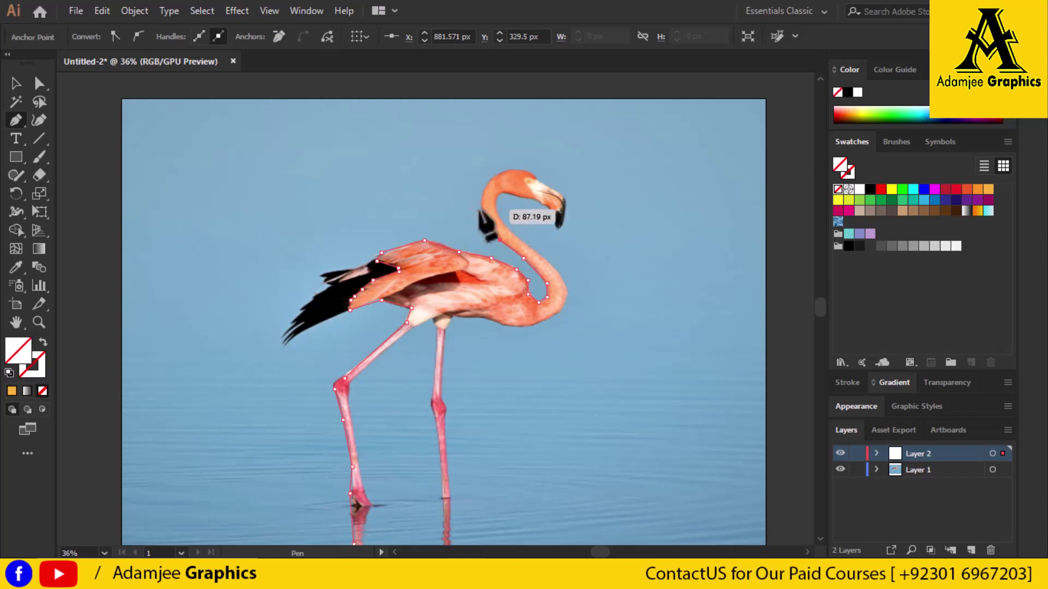
- Carry the path up the neck, over the head to the beak tip, and back down the neck
left_click_drag(487, 224, 487, 227)
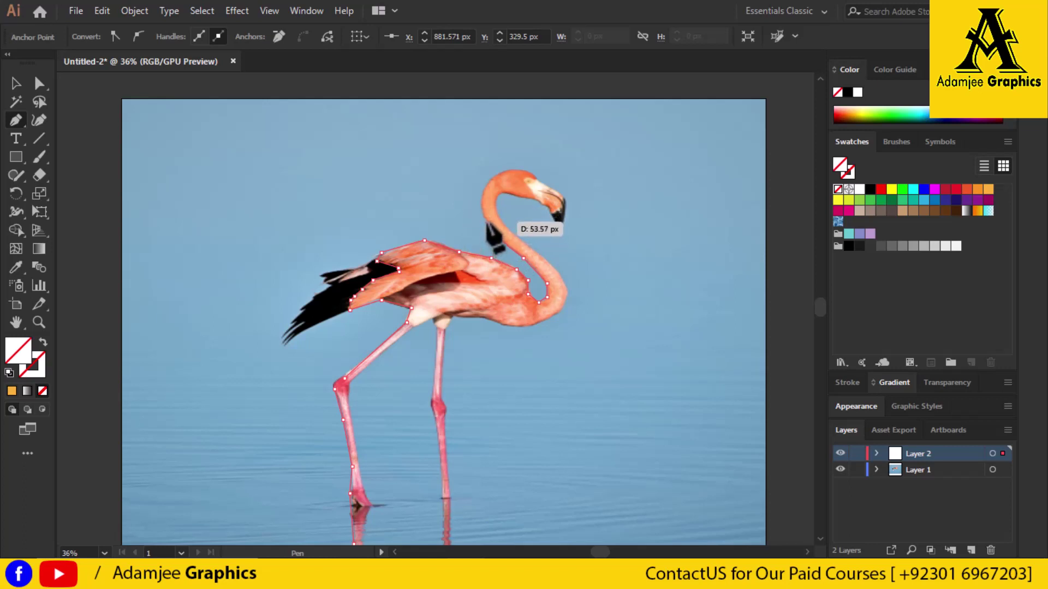
mouse_move(486, 226)
left_mouse_down()
mouse_move(480, 187)
mouse_move(518, 164)
mouse_move(571, 192)
left_mouse_up()
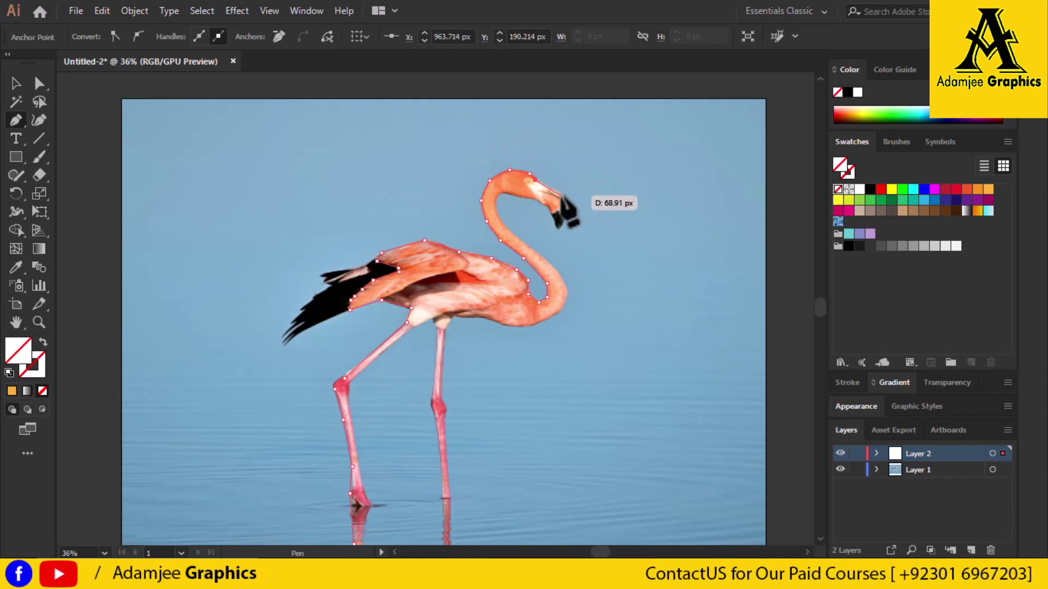
left_click_drag(570, 188, 571, 198)
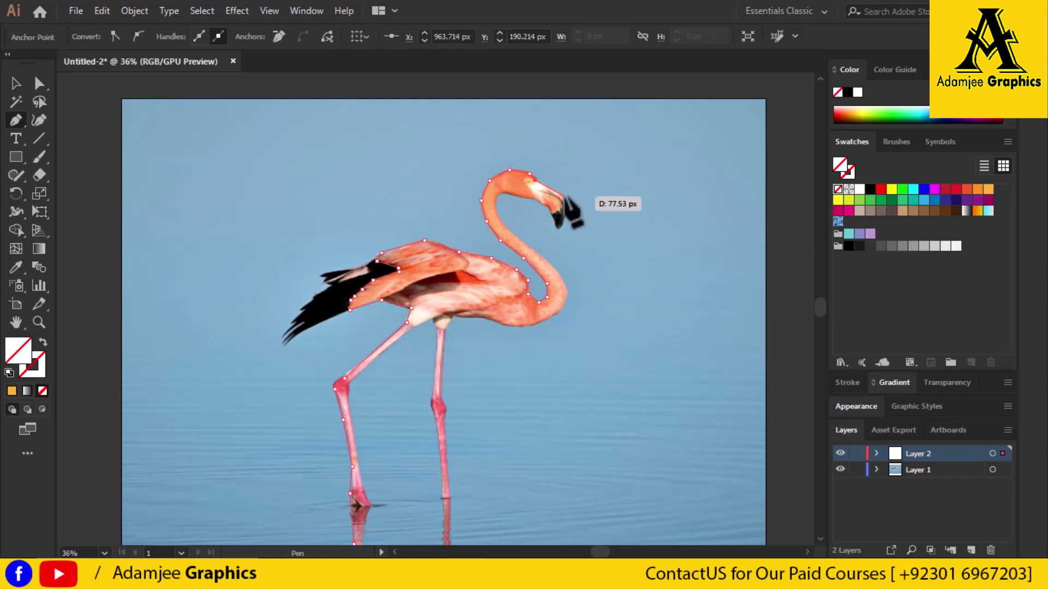
mouse_move(564, 197)
left_mouse_down()
mouse_move(554, 214)
mouse_move(516, 200)
mouse_move(540, 197)
mouse_move(504, 225)
mouse_move(556, 273)
left_mouse_up()
left_click(558, 205)
left_click(499, 193, "ctrl")
left_click(525, 247)
- Add curved anchors down the front of the neck and around the chest
left_click_drag(555, 271, 563, 287)
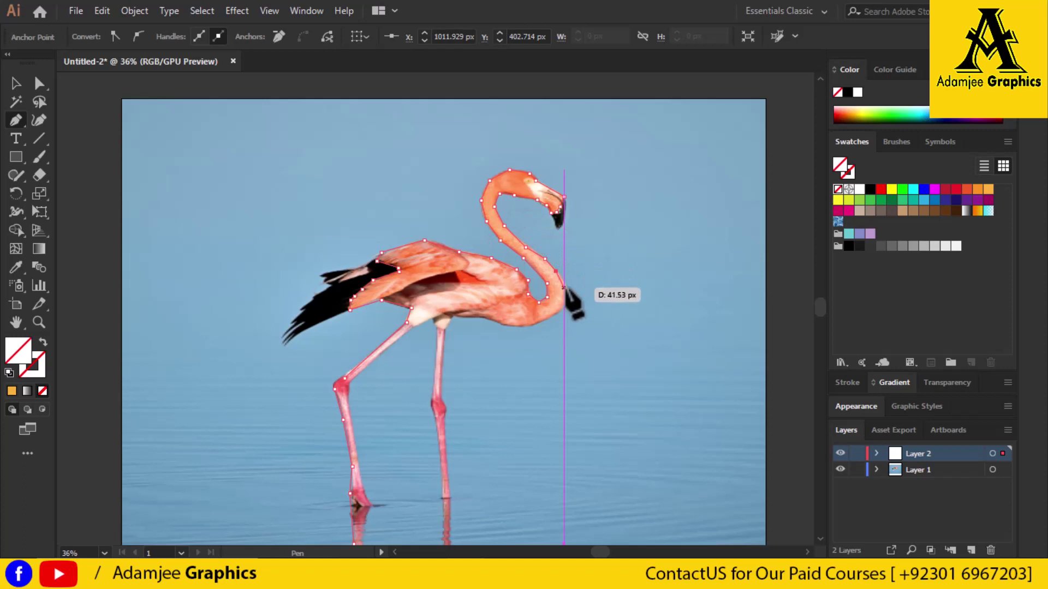
left_click_drag(564, 289, 564, 292)
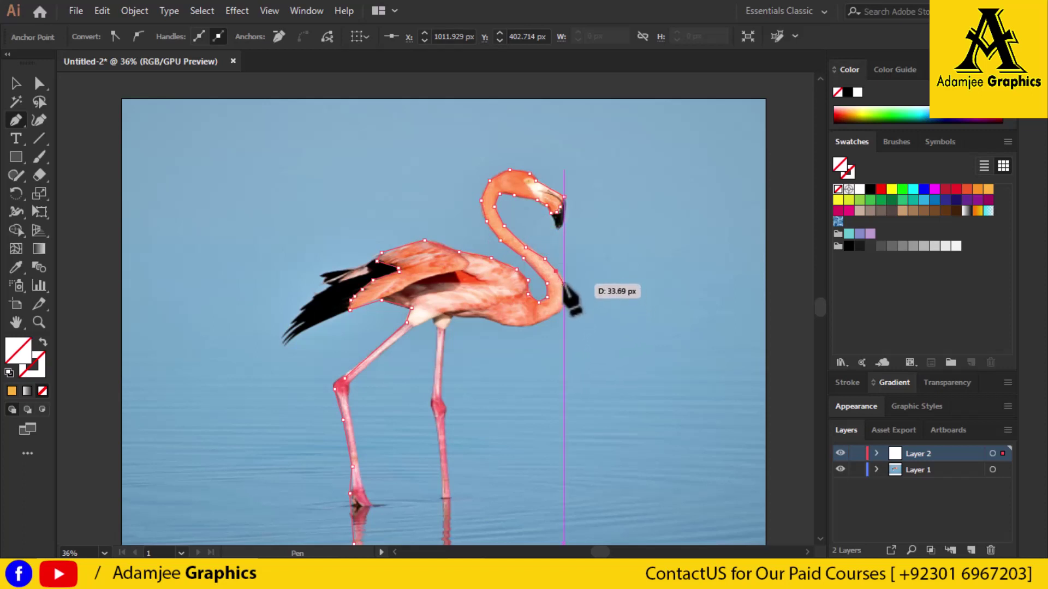
left_click_drag(564, 289, 563, 289)
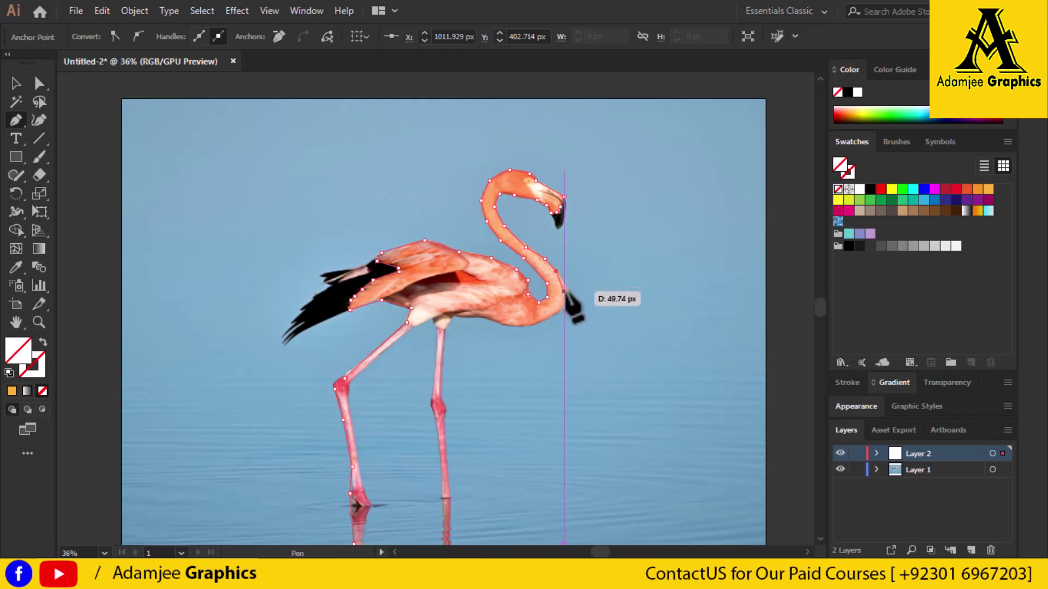
left_click_drag(564, 292, 567, 293)
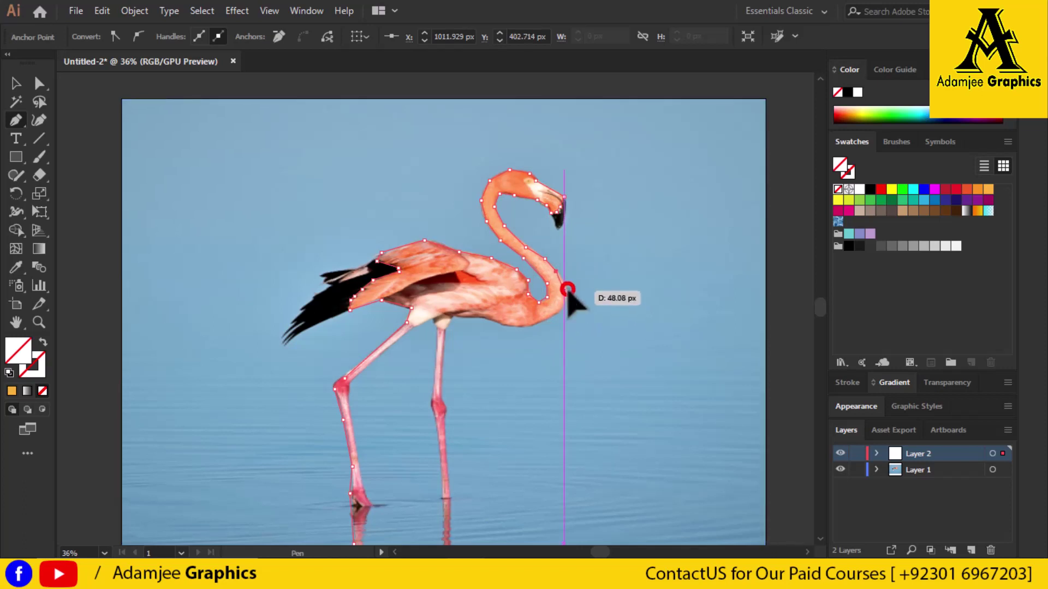
mouse_move(568, 289)
left_mouse_down()
mouse_move(545, 338)
mouse_move(535, 326)
mouse_move(459, 329)
mouse_move(443, 400)
left_mouse_up()
- Trace the right standing leg down to its foot and back up its inner edge
left_click(452, 315)
left_click(441, 331)
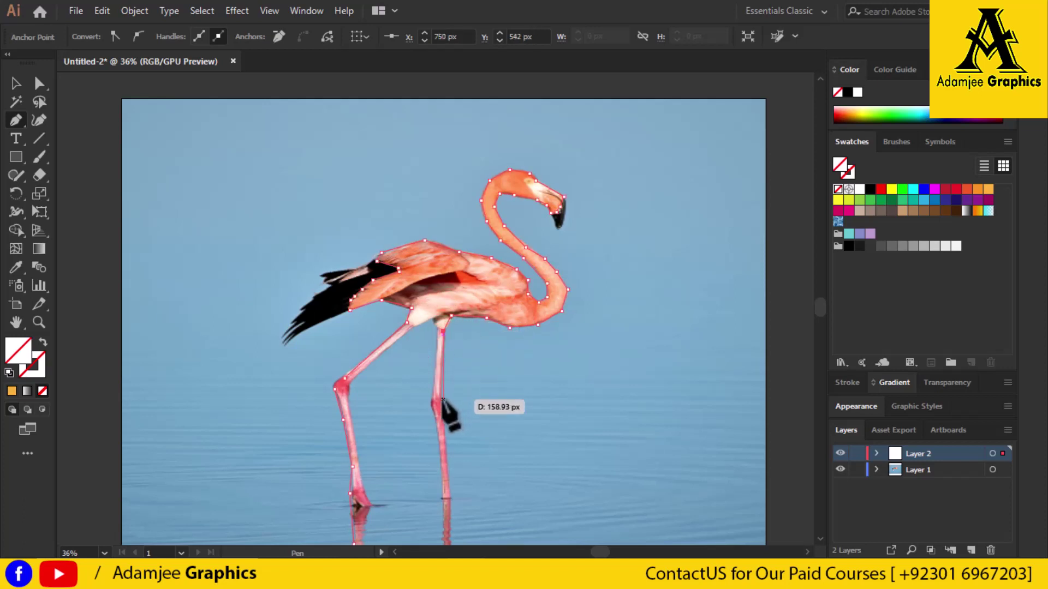
left_click_drag(442, 403, 443, 418)
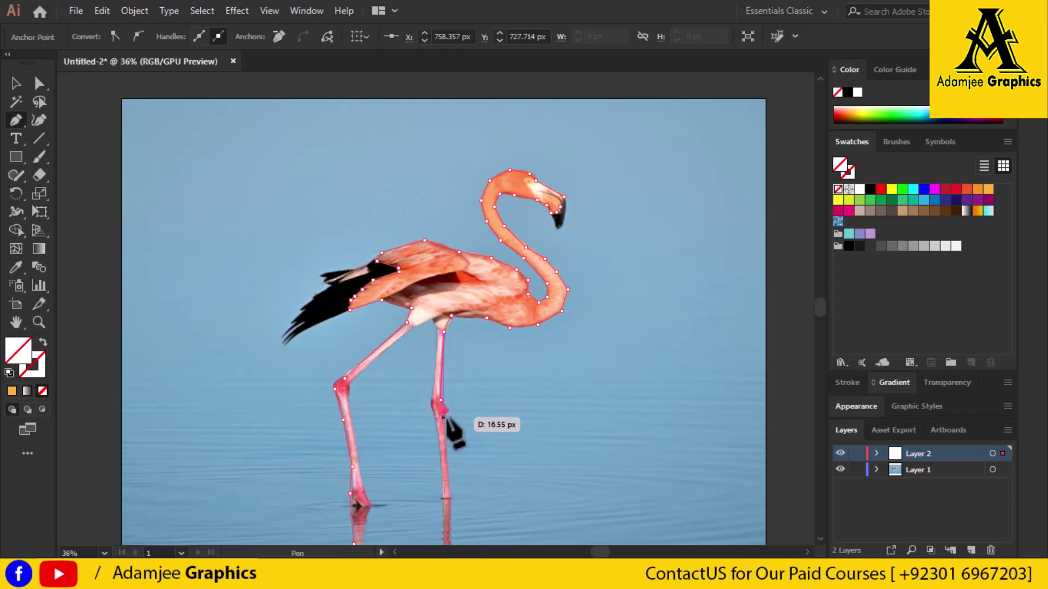
left_click_drag(443, 418, 444, 416)
left_click_drag(453, 498, 451, 543)
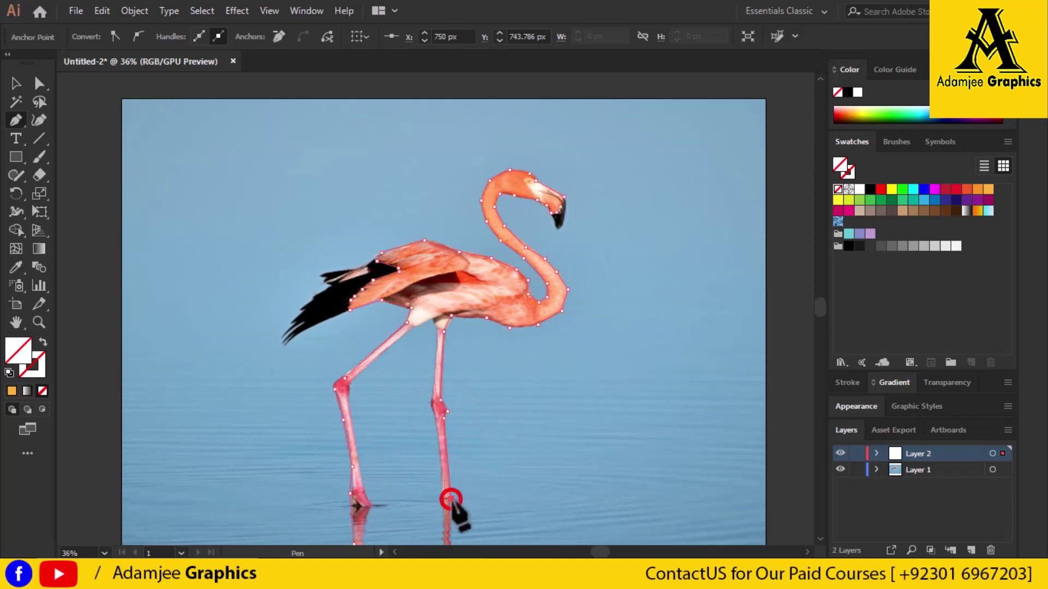
left_click(451, 541)
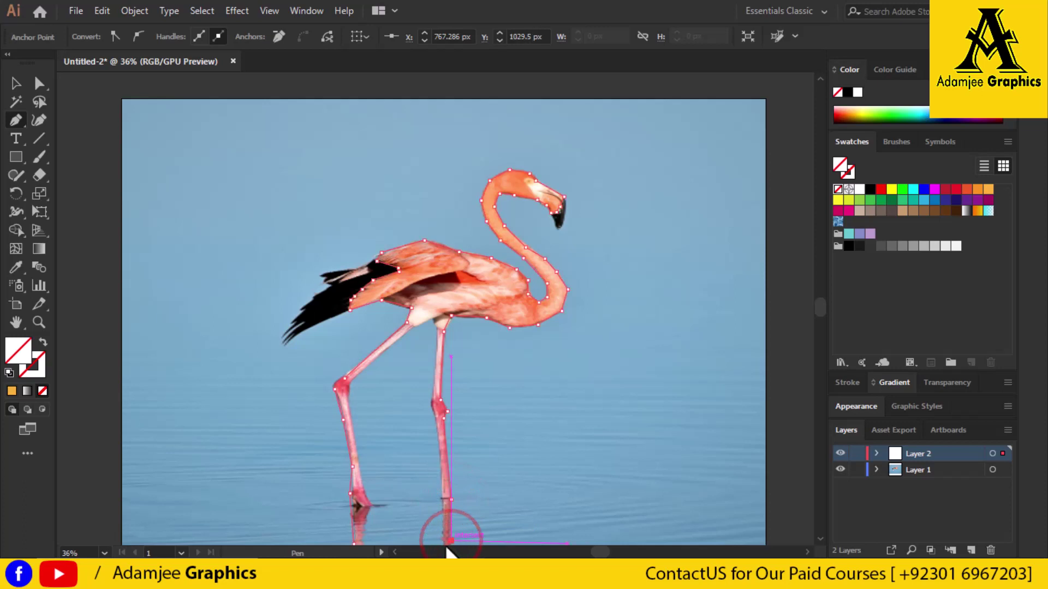
left_click_drag(442, 543, 439, 344)
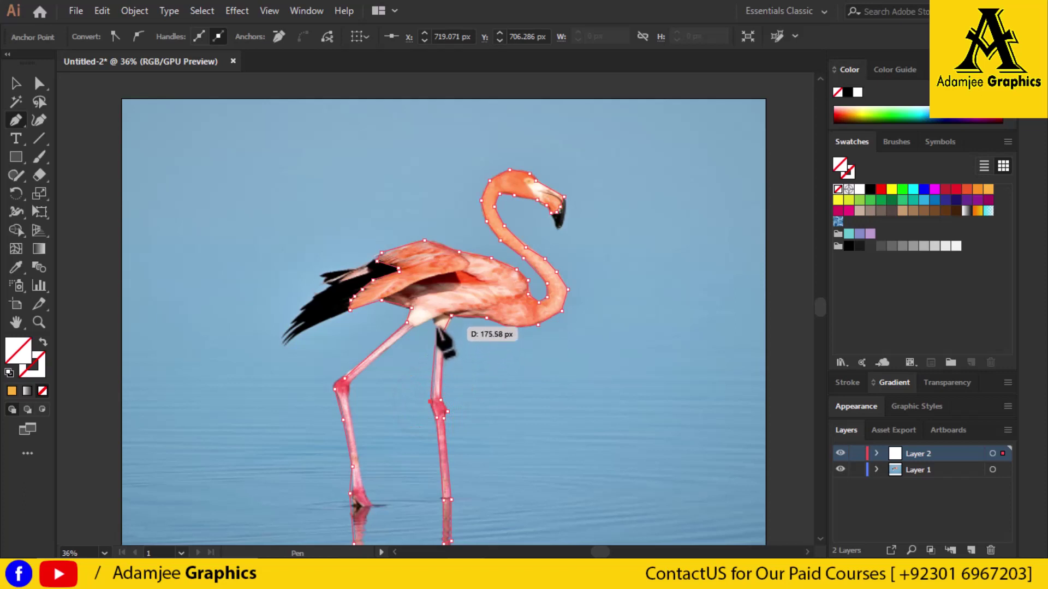
- Carry the outline along the belly and down the left leg to the foot
left_click(435, 318)
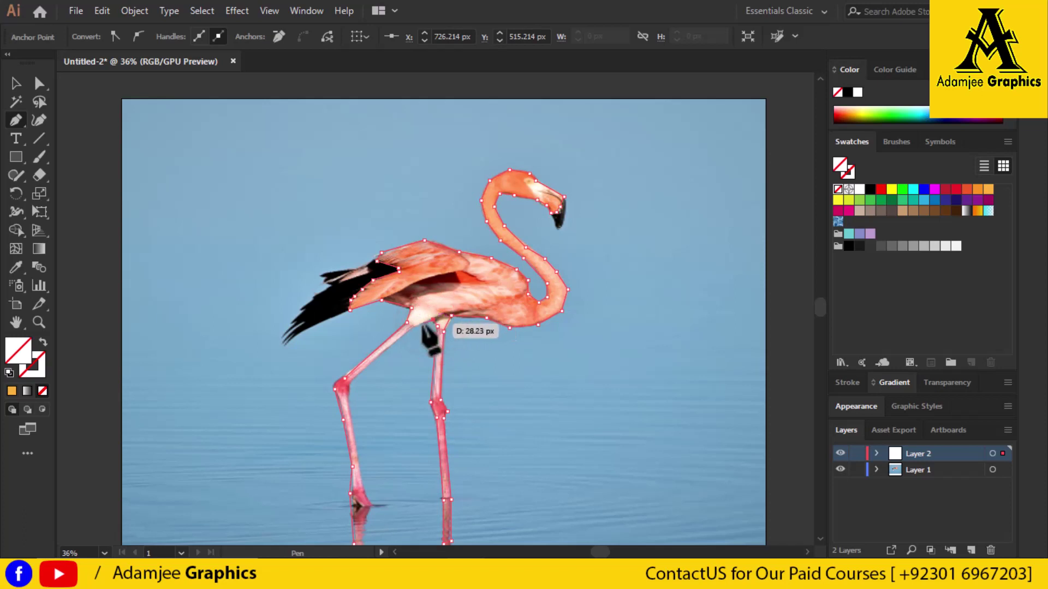
left_click(421, 323)
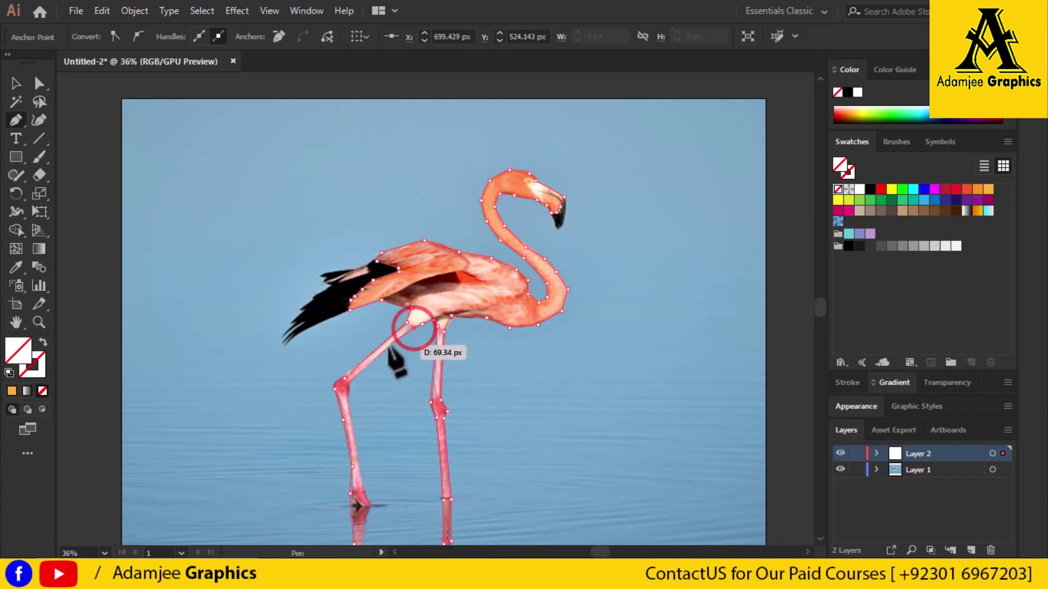
left_click(345, 378)
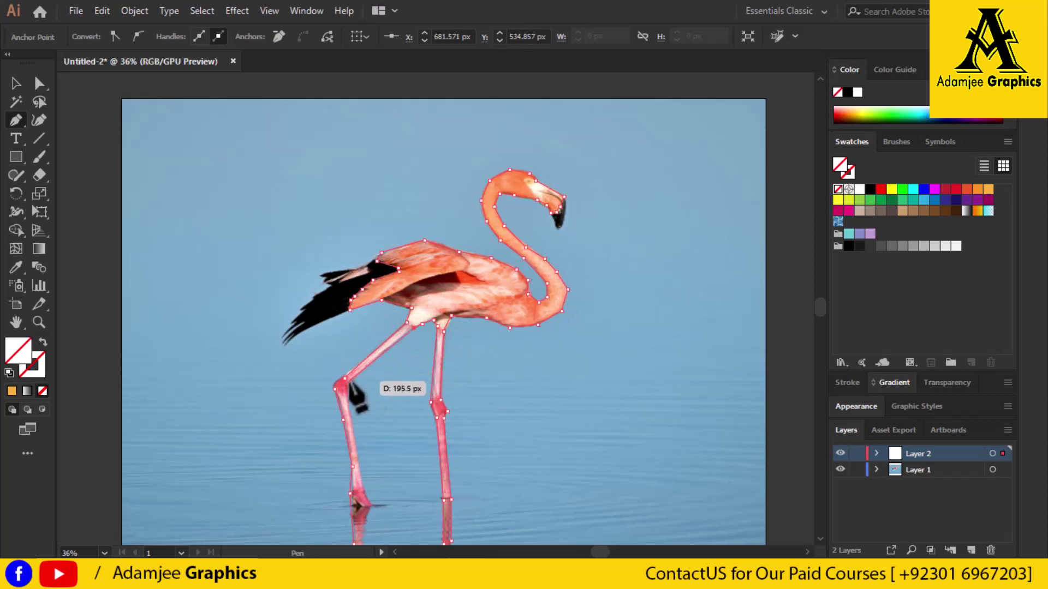
left_click(345, 378)
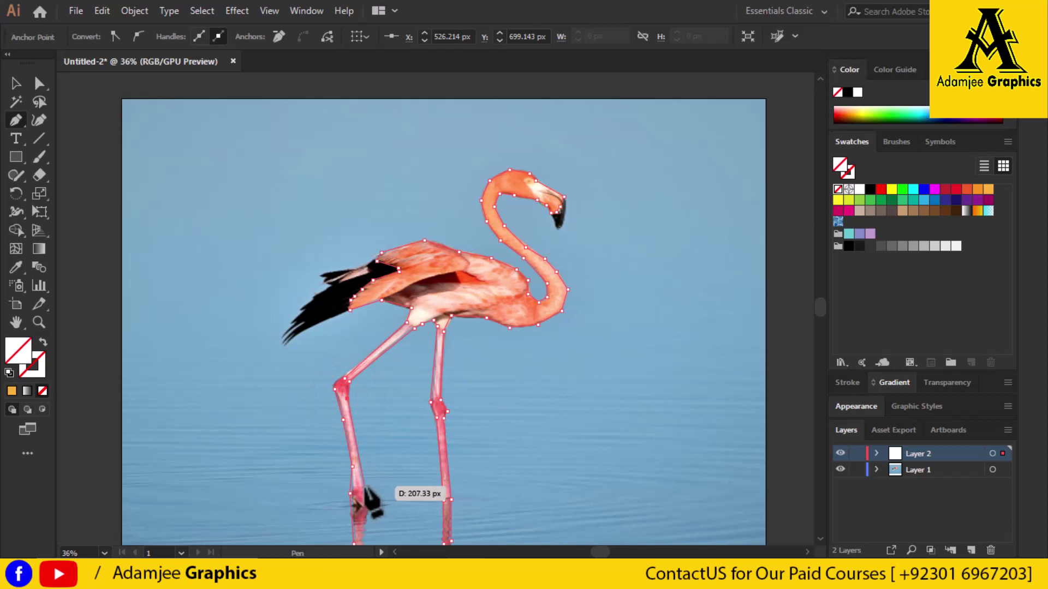
left_click(363, 488)
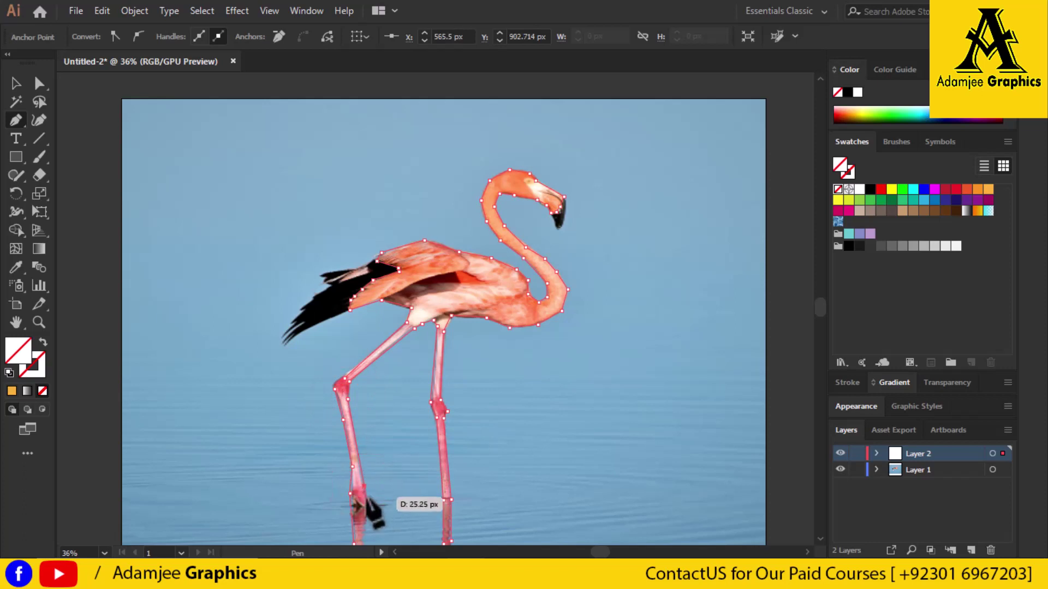
left_click(365, 487)
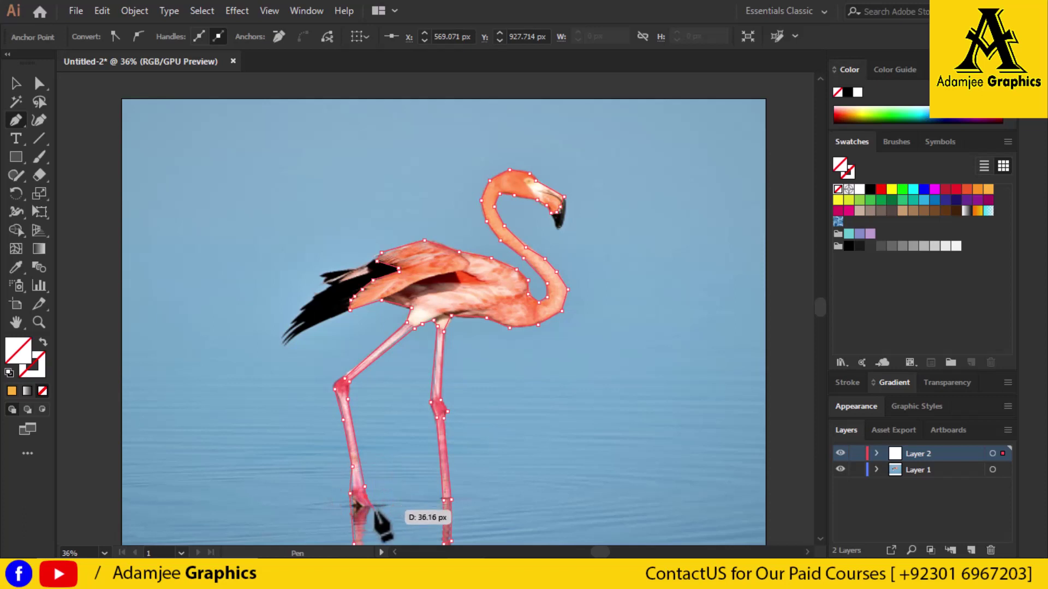
- Trace around the left foot and close the flamingo path on its starting anchor
left_click(370, 507)
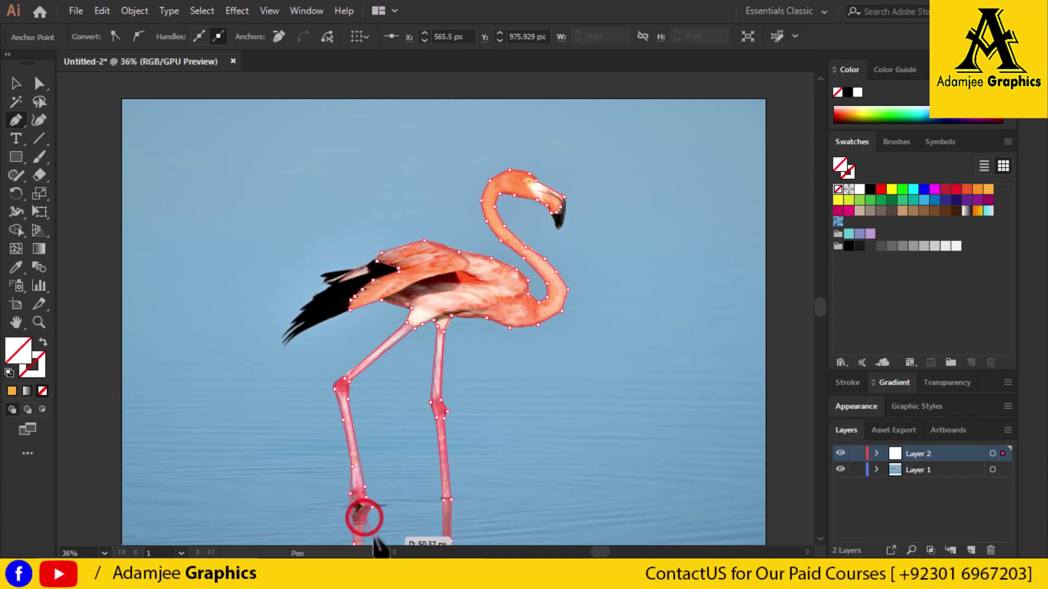
left_click(363, 510)
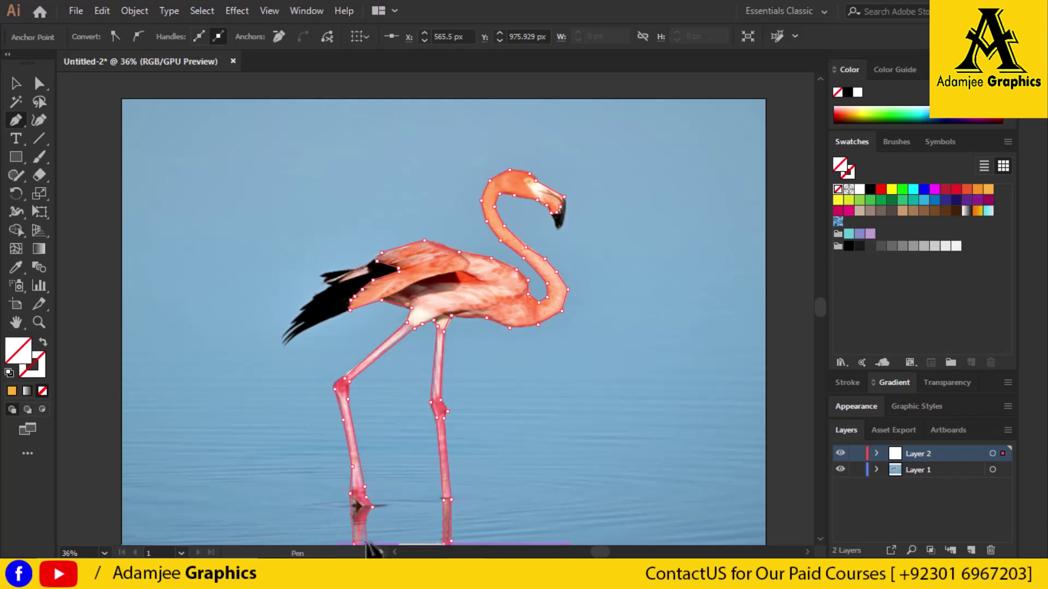
scroll(365, 548, "down", 1)
left_click(361, 531)
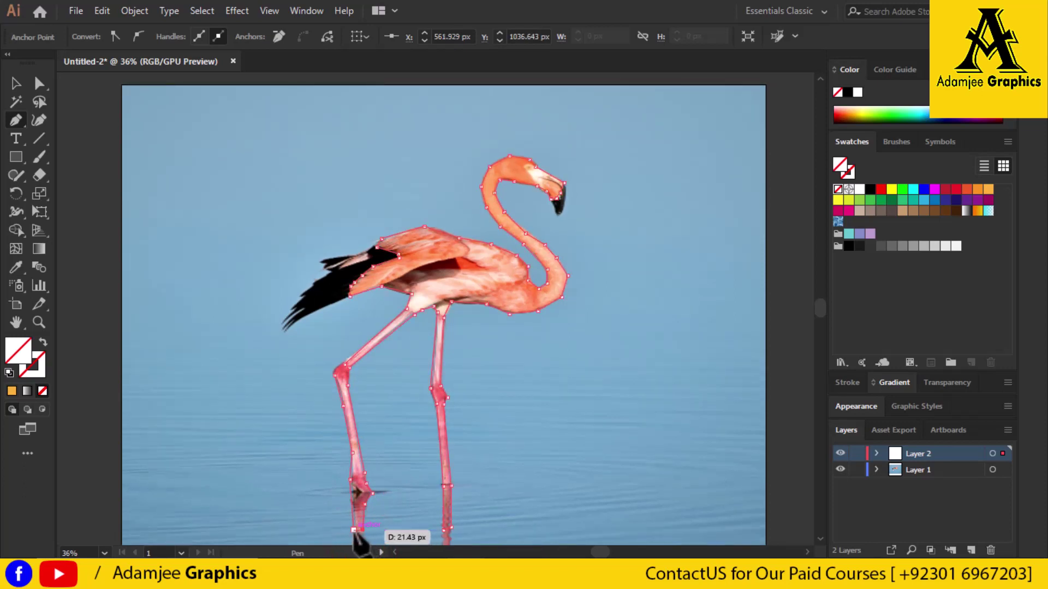
left_click(353, 530)
scroll(590, 491, "down", 3)
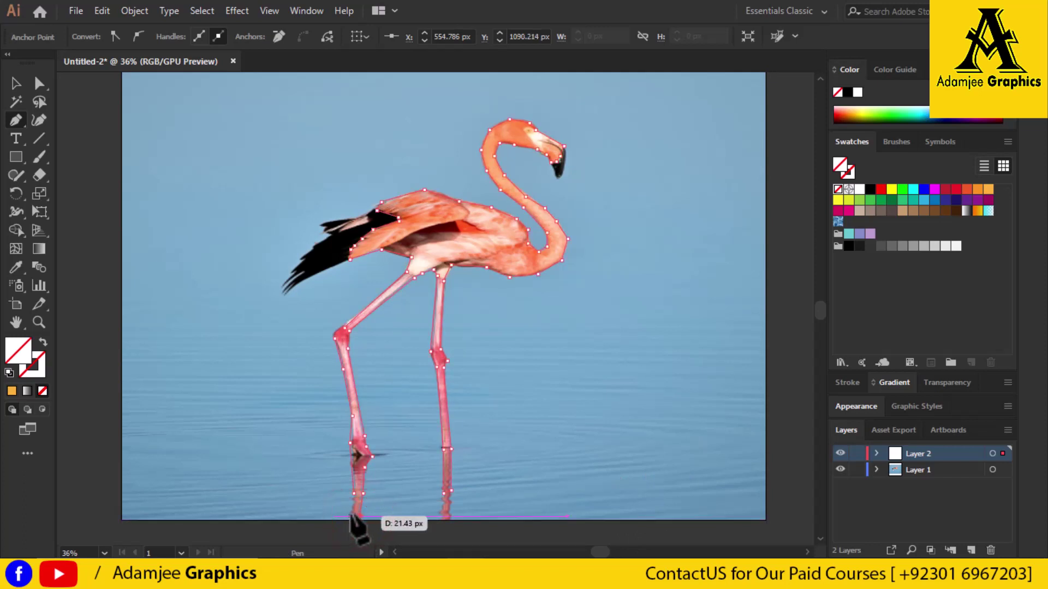
left_click(350, 514)
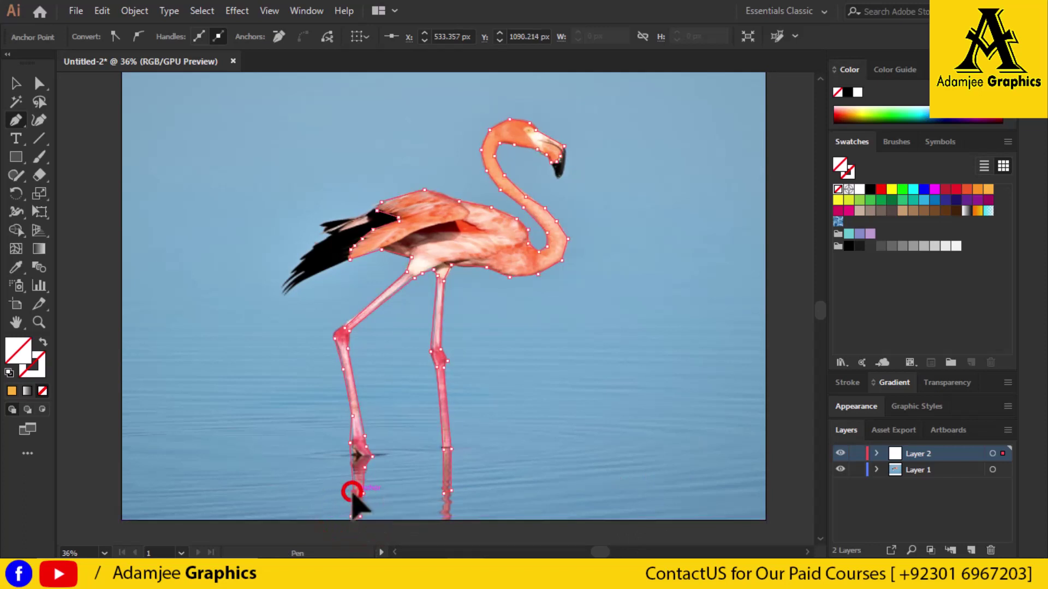
scroll(742, 362, "up", 1)
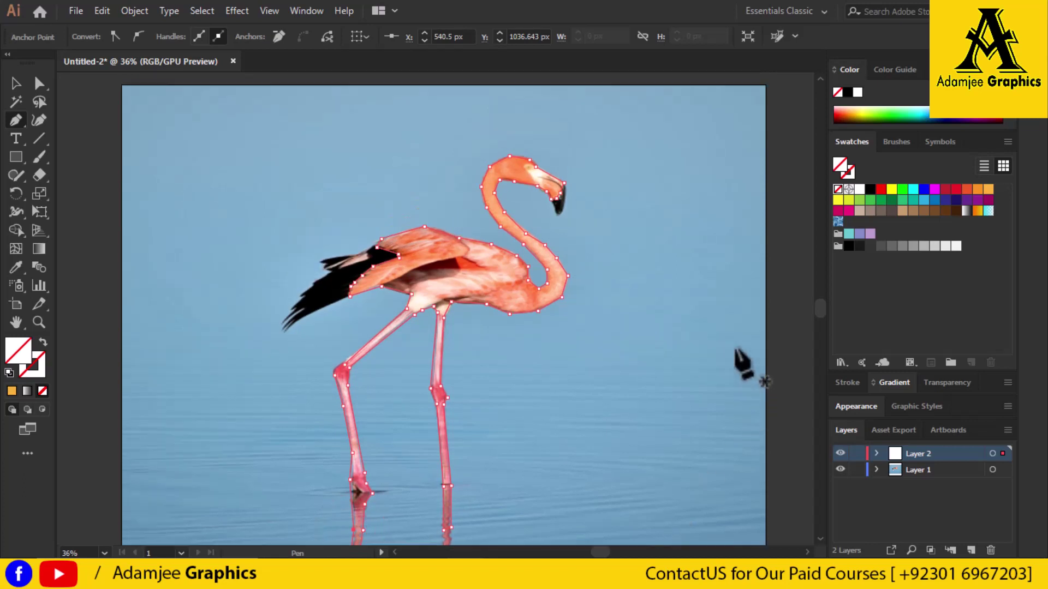
scroll(742, 363, "up", 2)
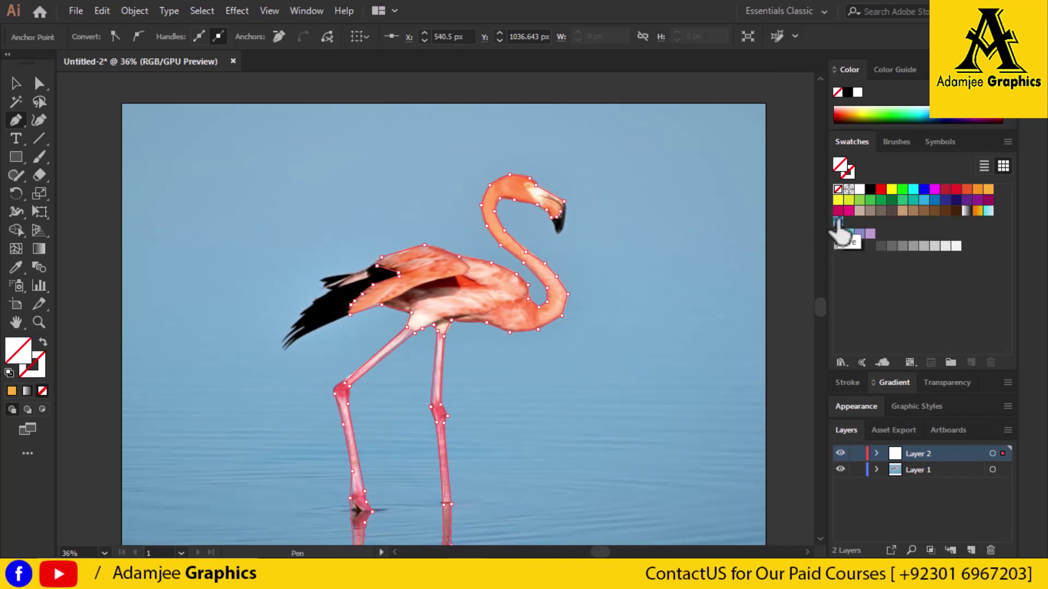
- Add Layer 3 and try orange and cyan-pink gradient fills on the flamingo
left_click(955, 453)
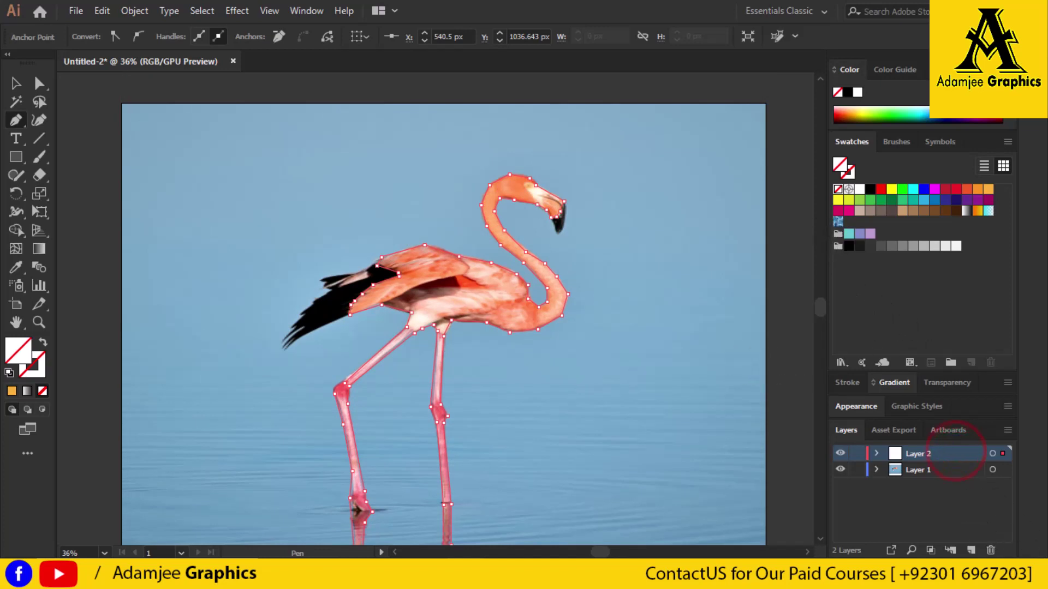
left_click(966, 550)
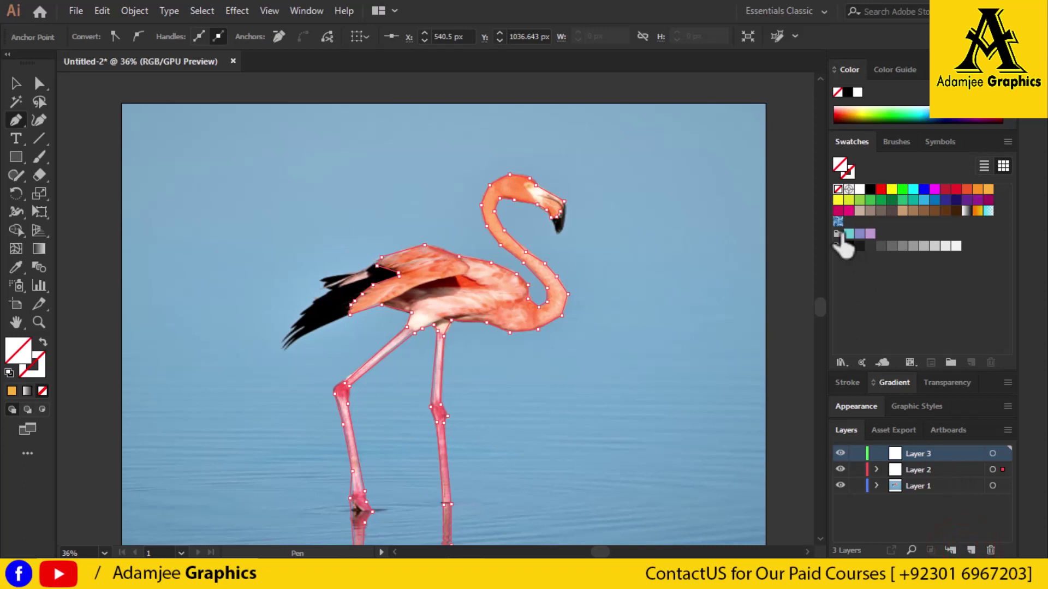
left_click(988, 190)
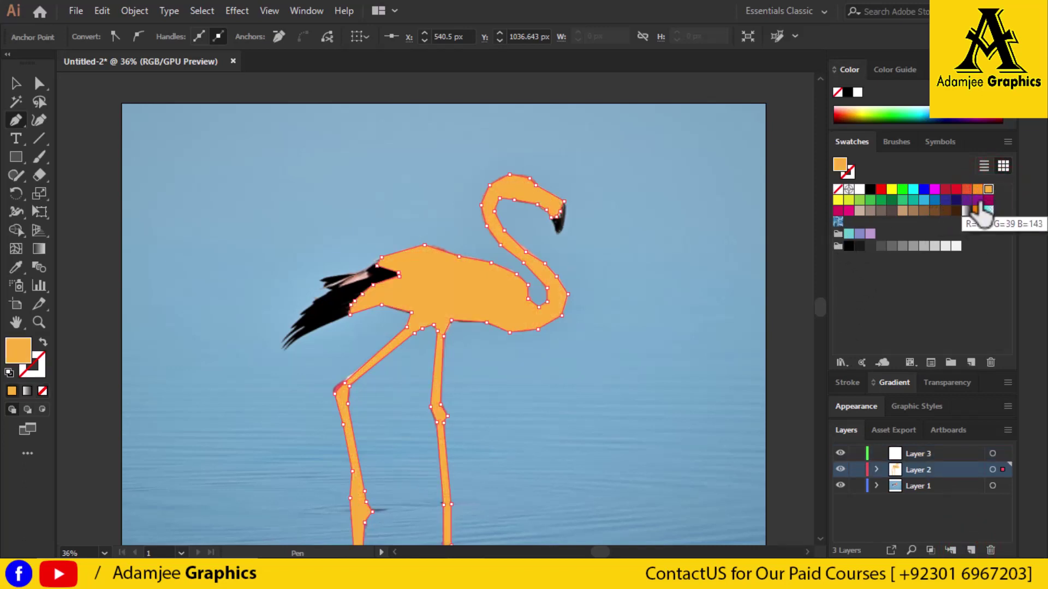
left_click(977, 189)
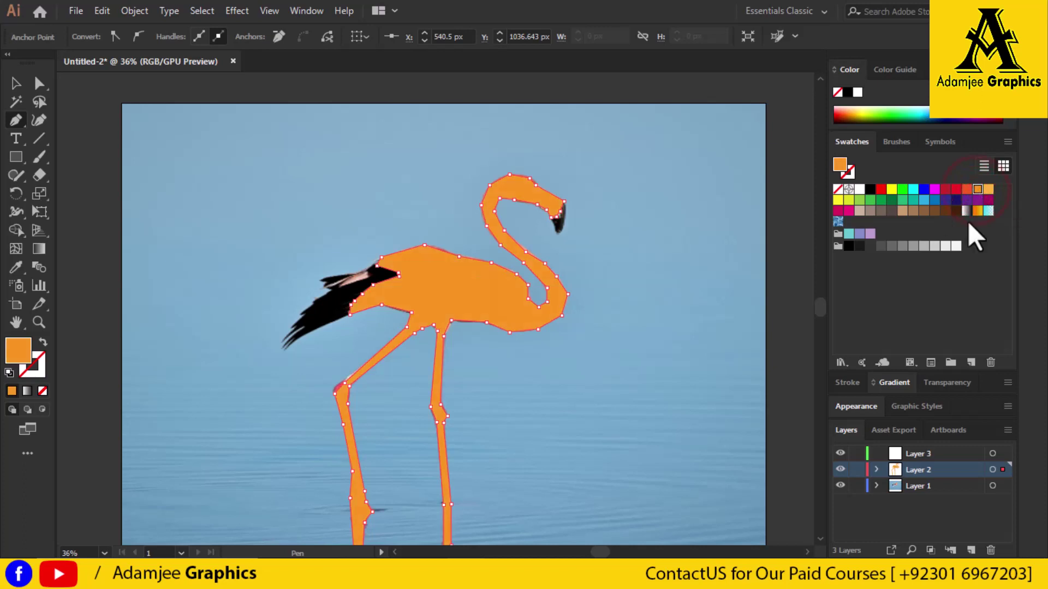
left_click(988, 211)
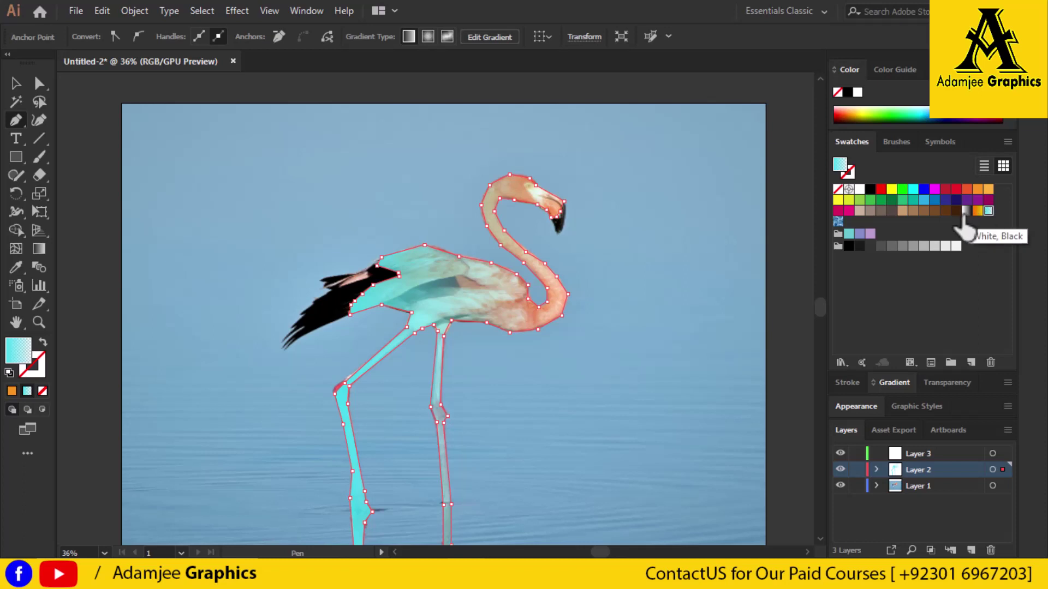
- Try brown, cyan and lavender, then fill the flamingo with the blue floral pattern
left_click(955, 210)
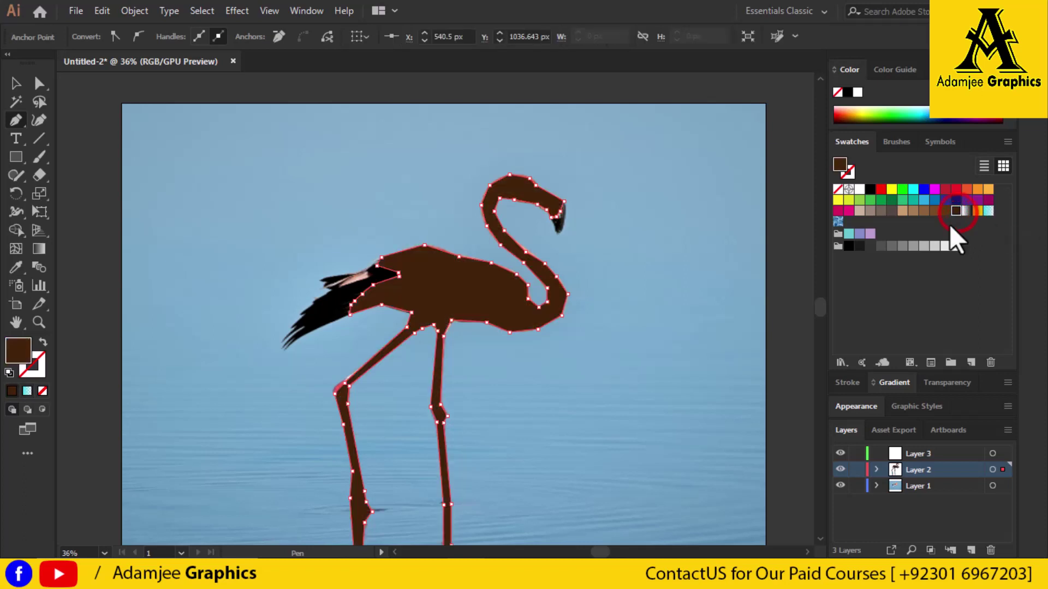
left_click(847, 235)
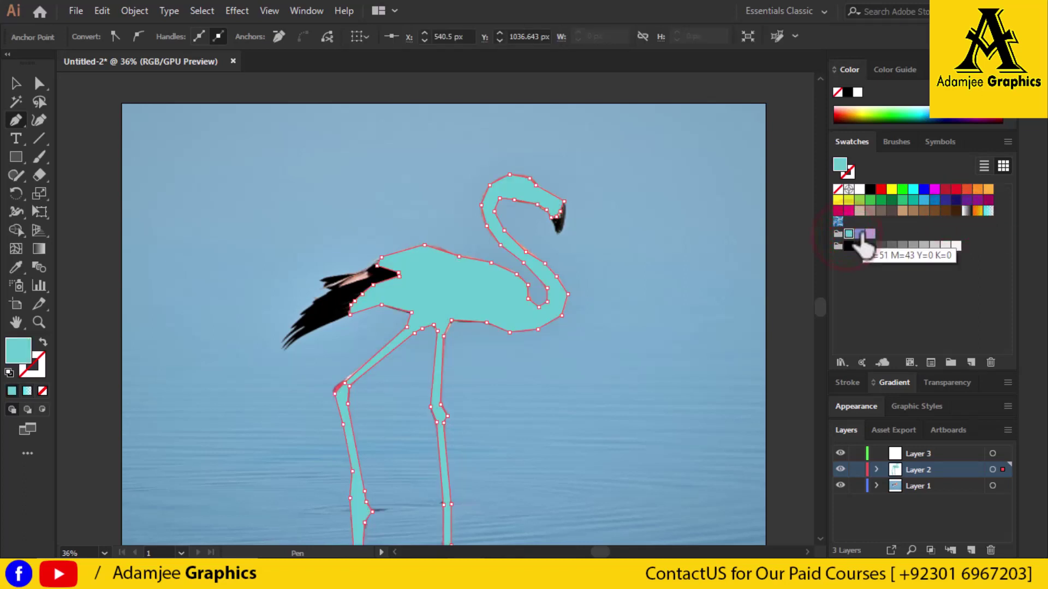
left_click(870, 234)
left_click(838, 222)
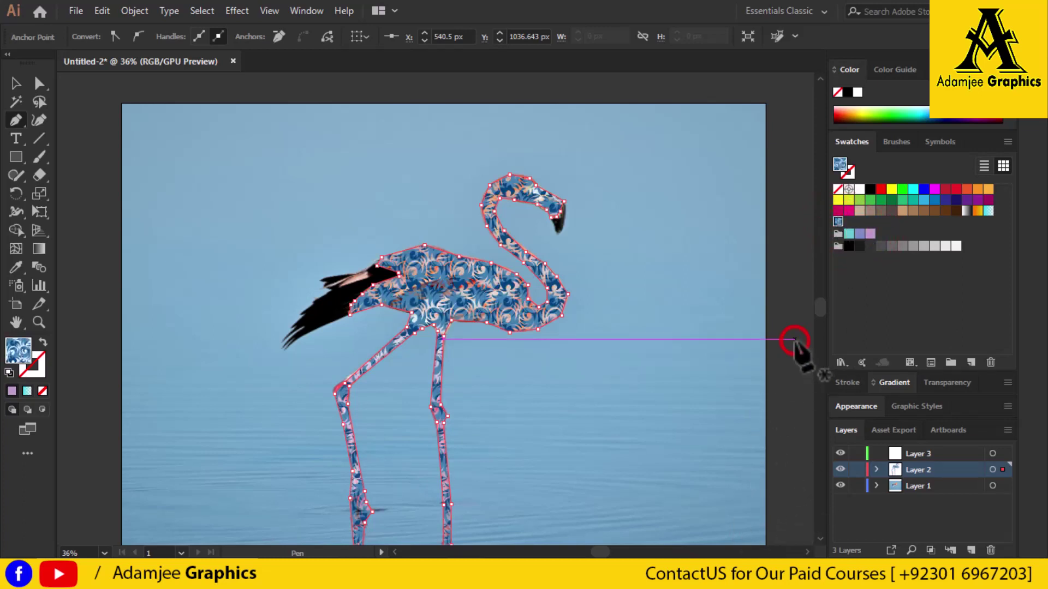
left_click(15, 82)
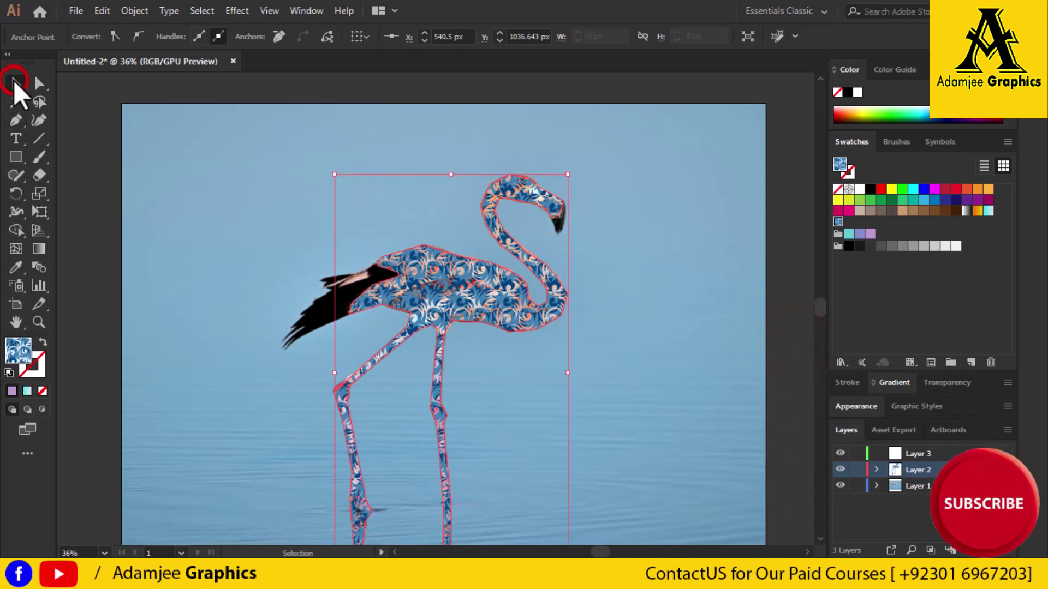
- Make Layer 3 active and add a new Layer 4 above it
left_click(176, 108)
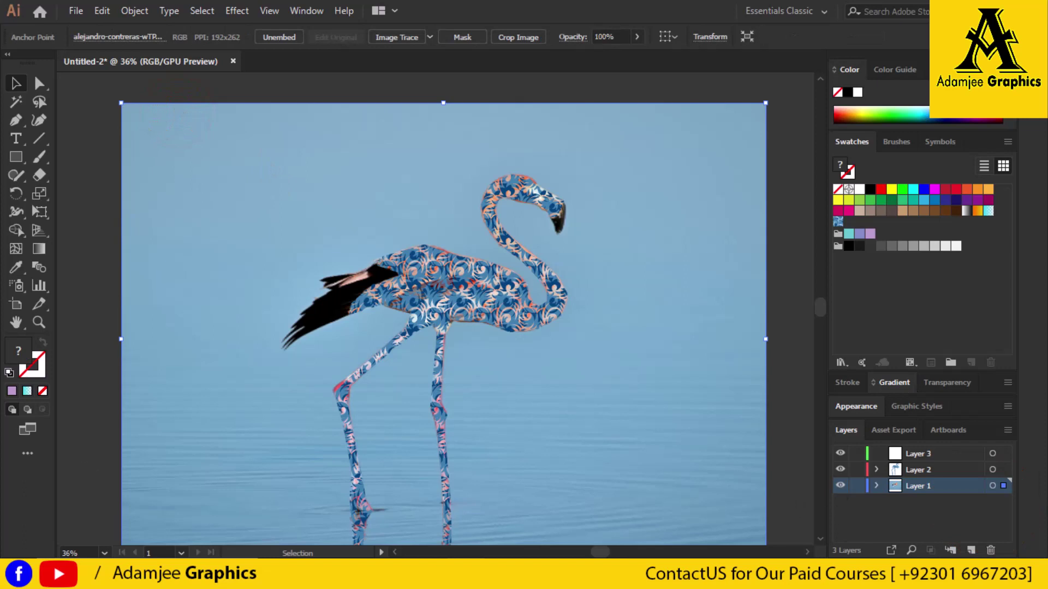
left_click(945, 454)
left_click(969, 550)
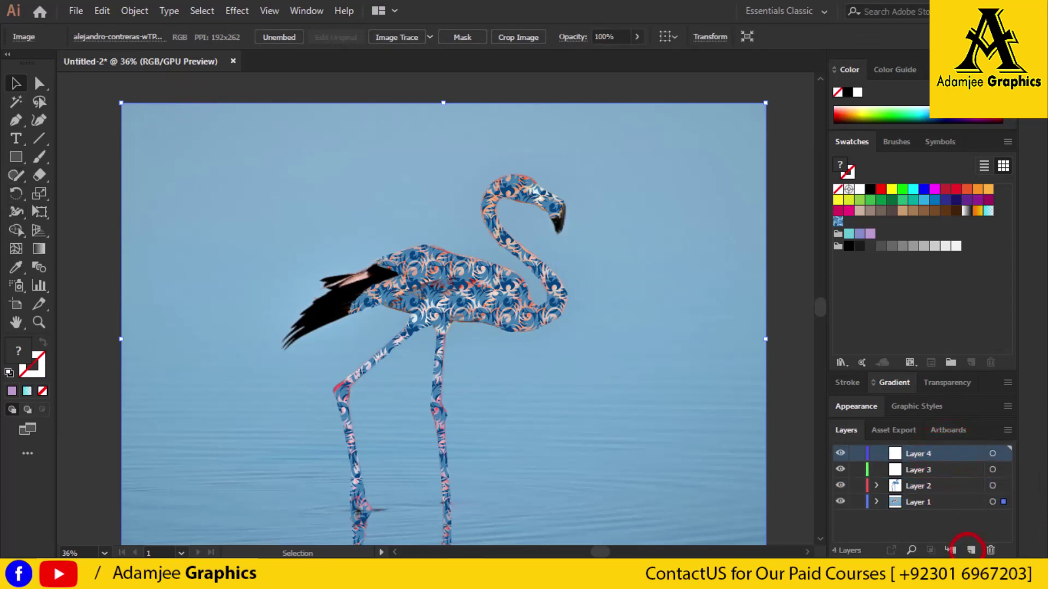
left_click(15, 121)
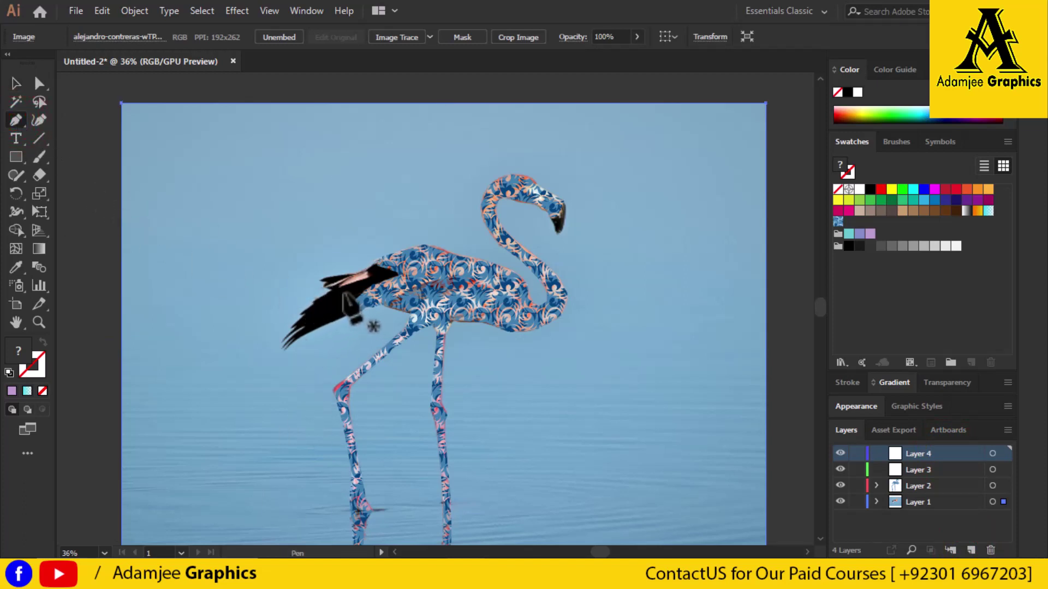
- Trace a small black shape over the flamingo's wing tip on Layer 4, then deselect it
left_click(338, 287)
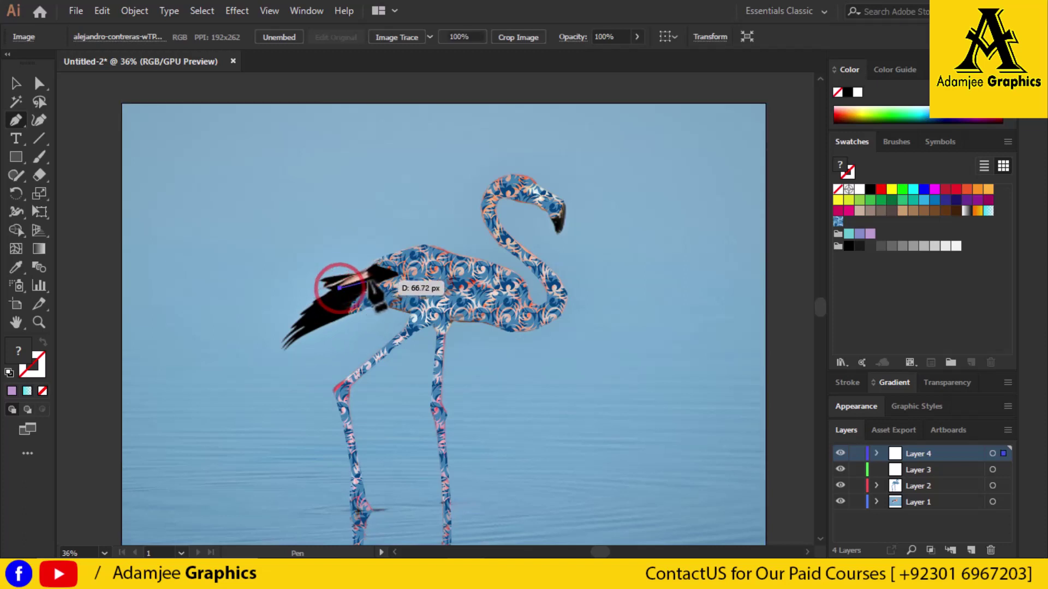
left_click(364, 279)
left_click_drag(365, 279, 364, 274)
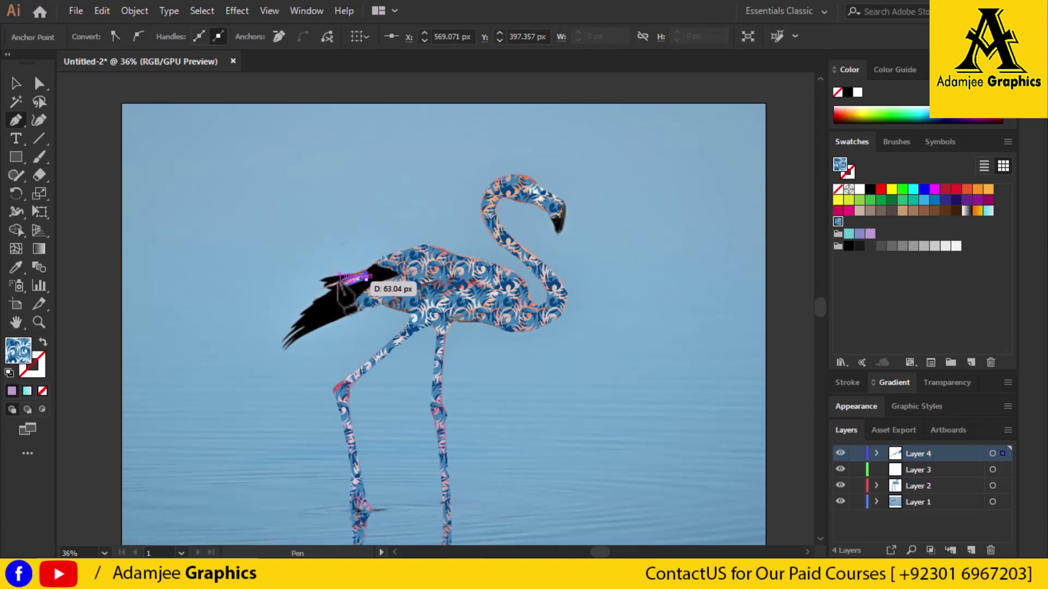
mouse_move(338, 281)
left_mouse_down()
mouse_move(348, 301)
mouse_move(341, 281)
left_mouse_up()
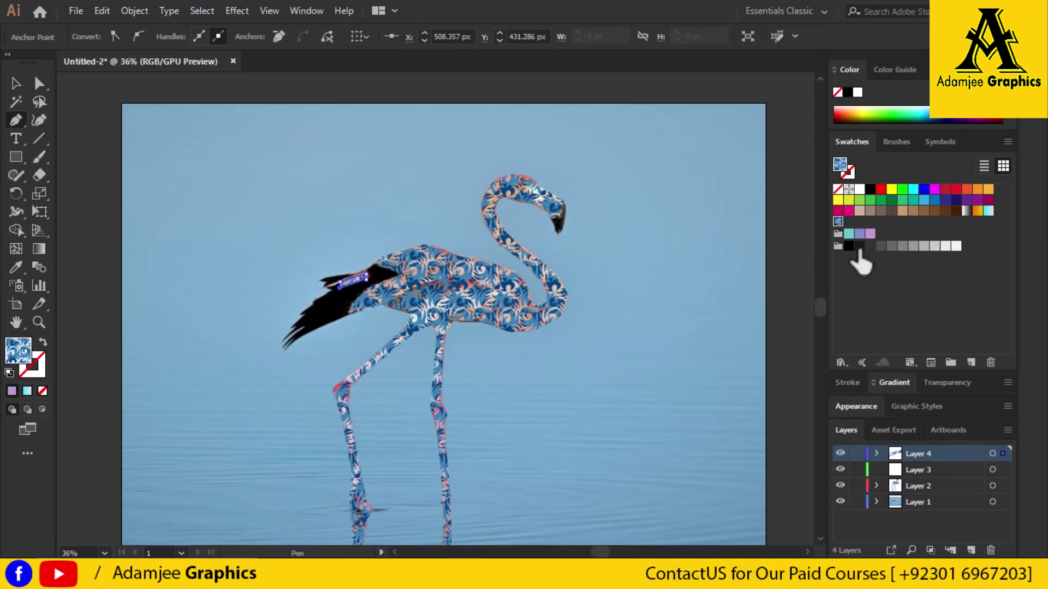
left_click_drag(838, 230, 837, 225)
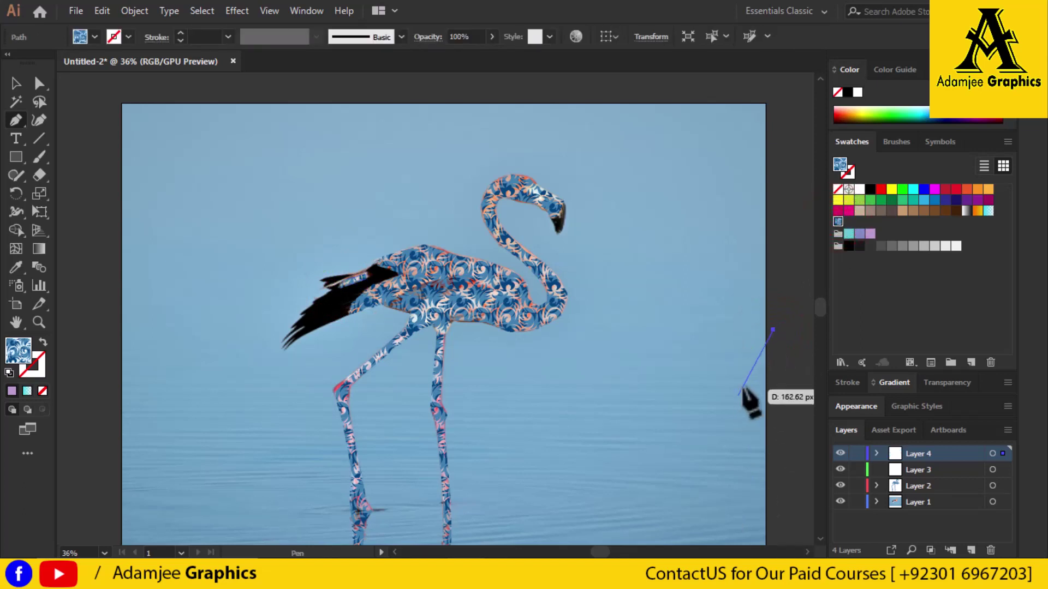
left_click(772, 331)
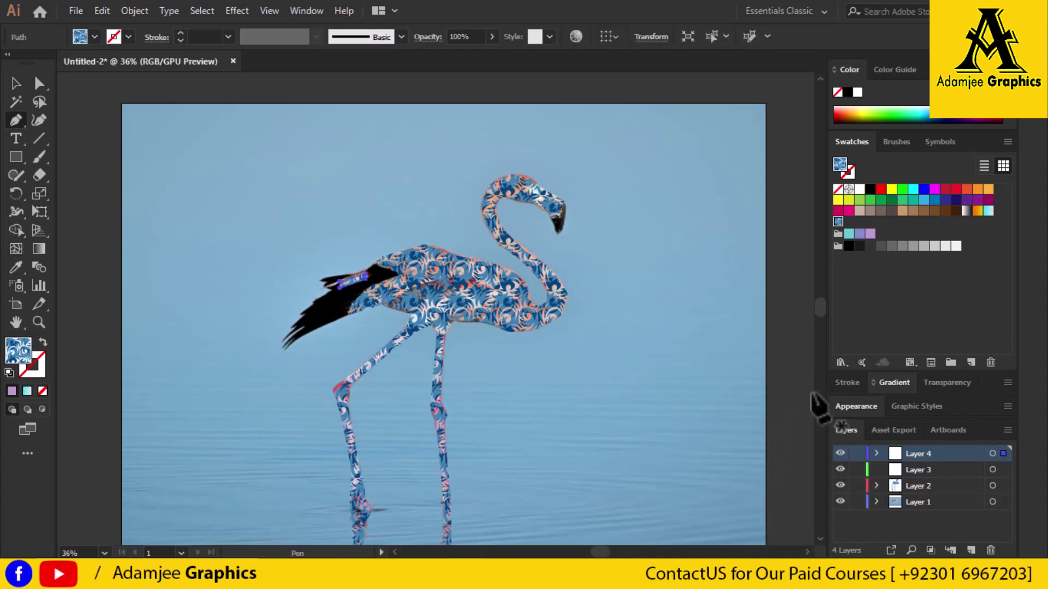
left_click(16, 83)
- Deselect everything and fit the whole artboard in the window with Ctrl+0
left_click(199, 175)
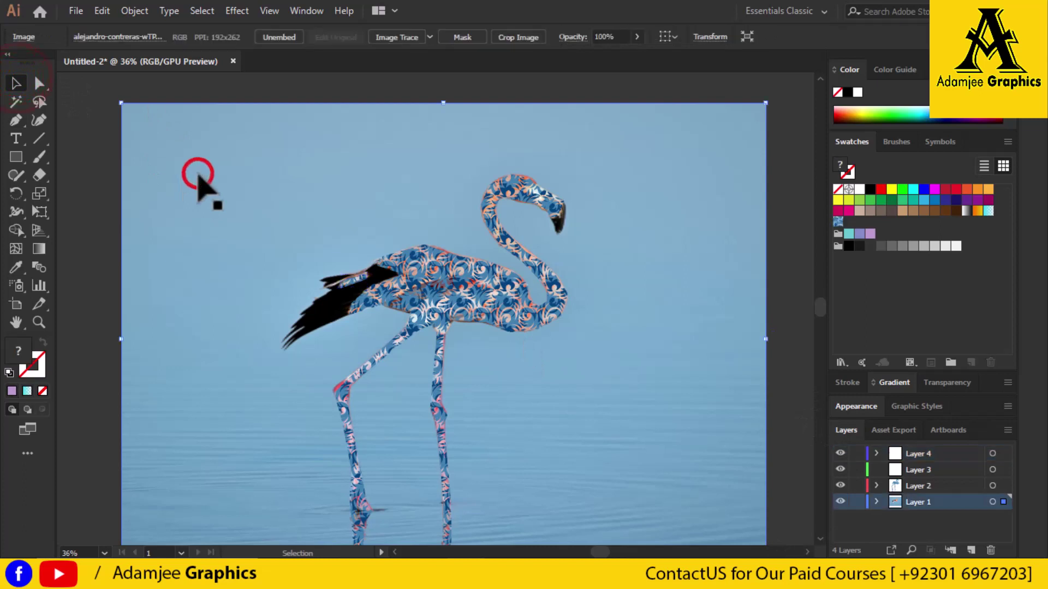
left_click(797, 418)
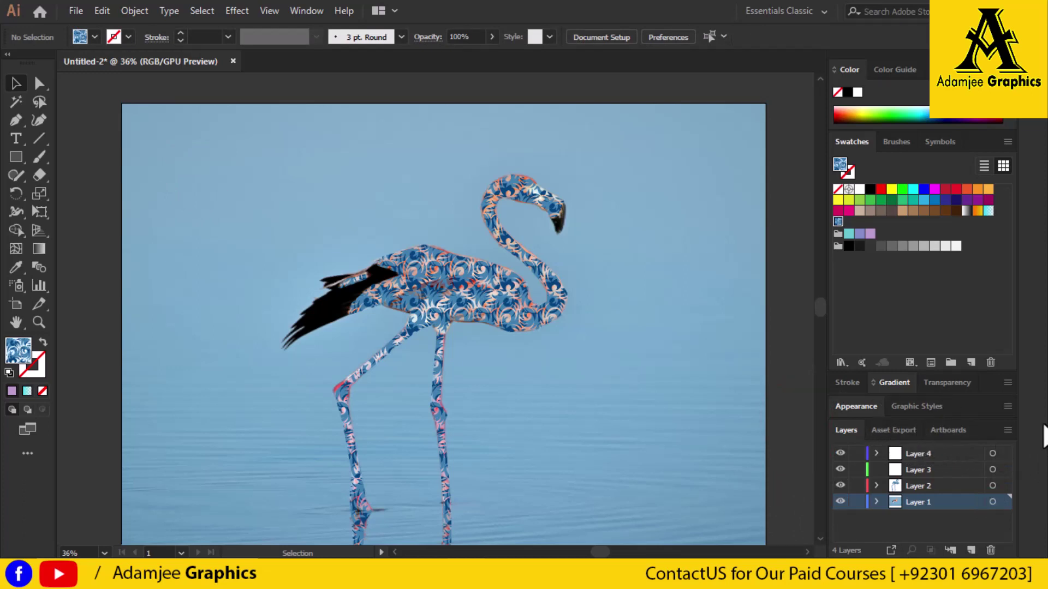
scroll(743, 509, "down", 2)
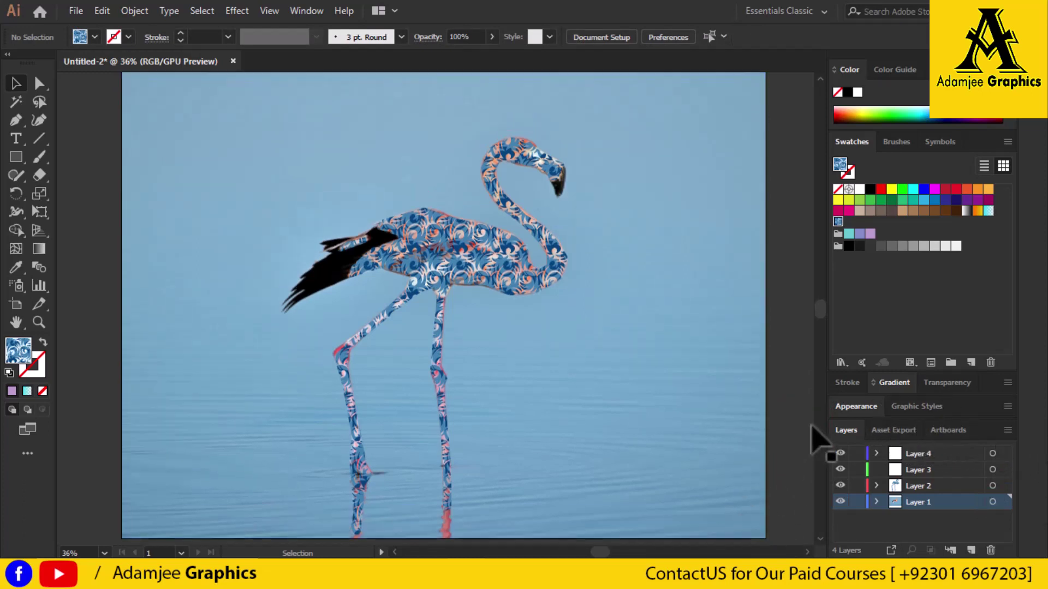
scroll(811, 429, "up", 1)
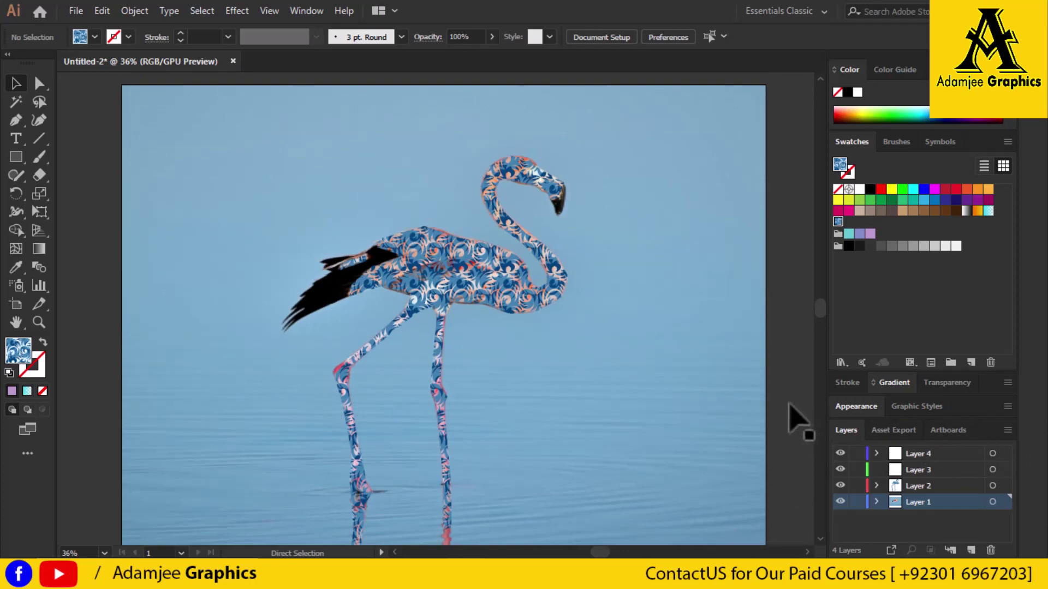
key("ctrl+0")
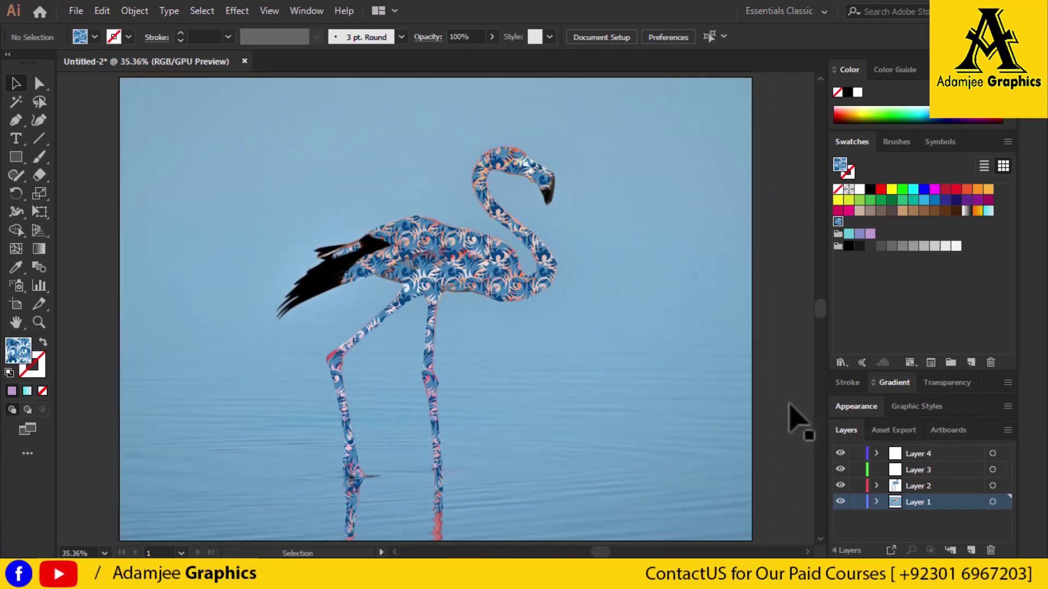